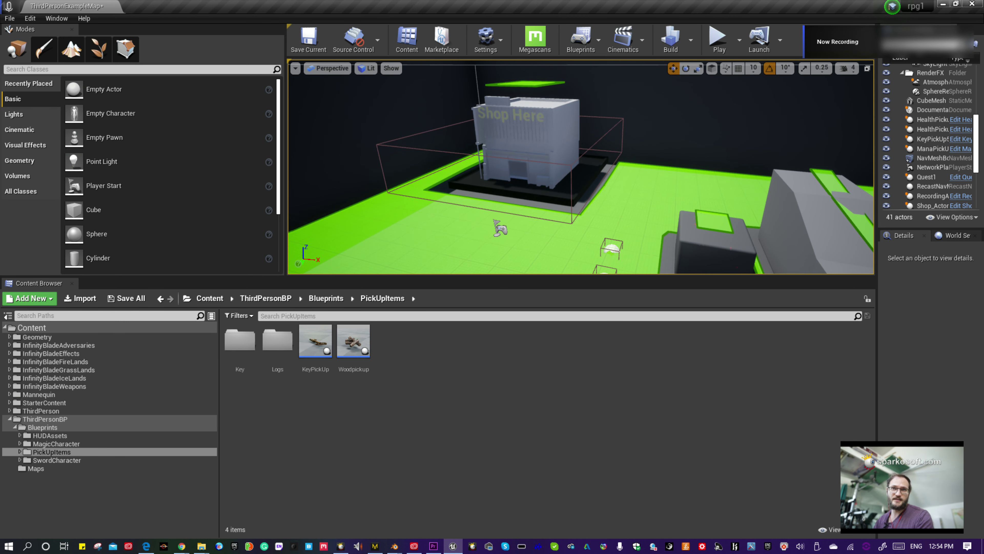
Play-test the level as the Swords Man, bringing up the shop's store window and the inventory.
right_drag(557, 151, 533, 162)
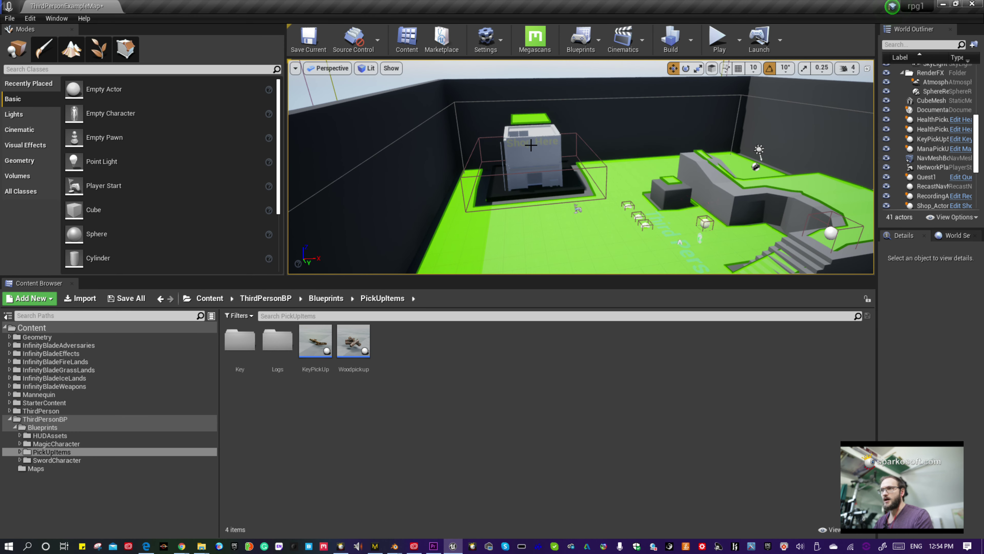
mouse_move(615, 146)
right_down()
mouse_move(586, 149)
mouse_move(615, 146)
right_up()
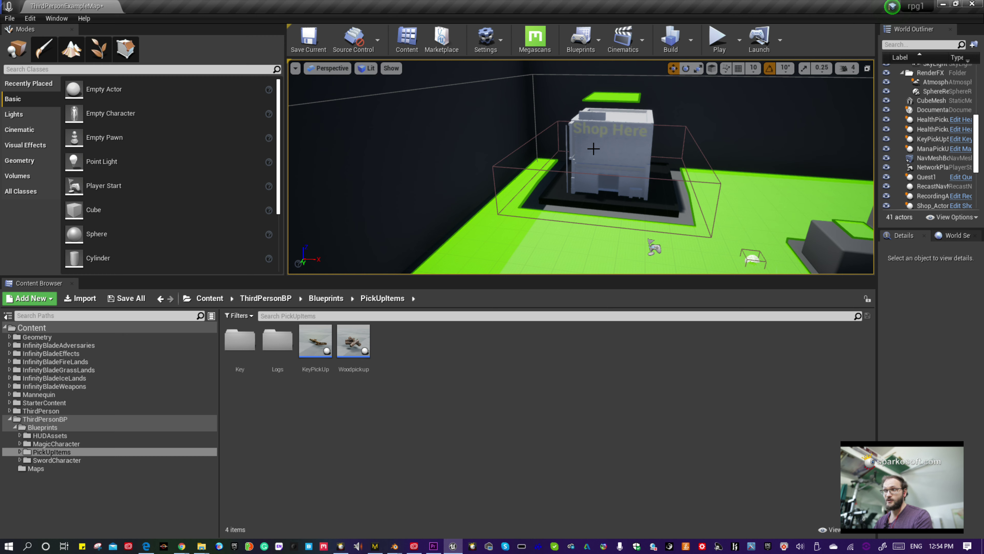
click(717, 37)
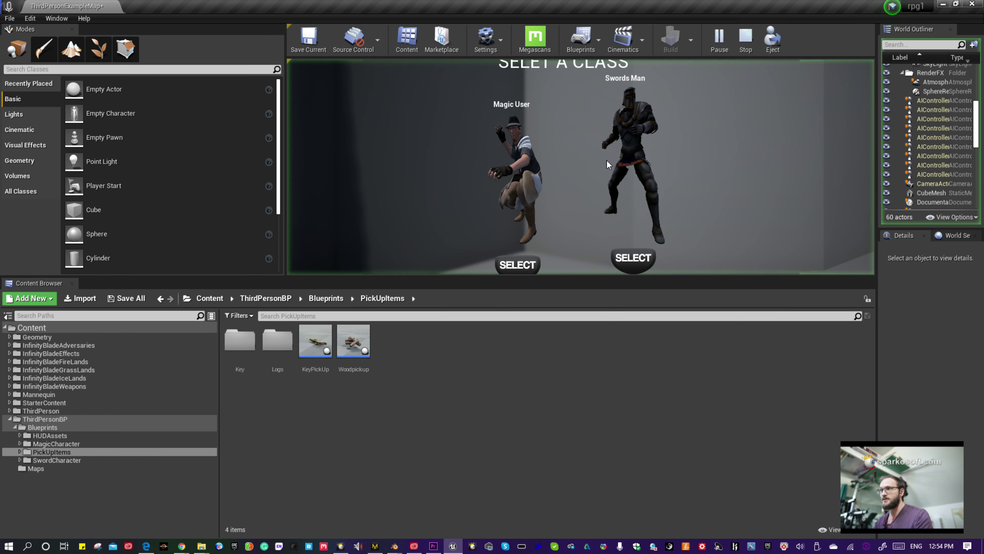
click(633, 257)
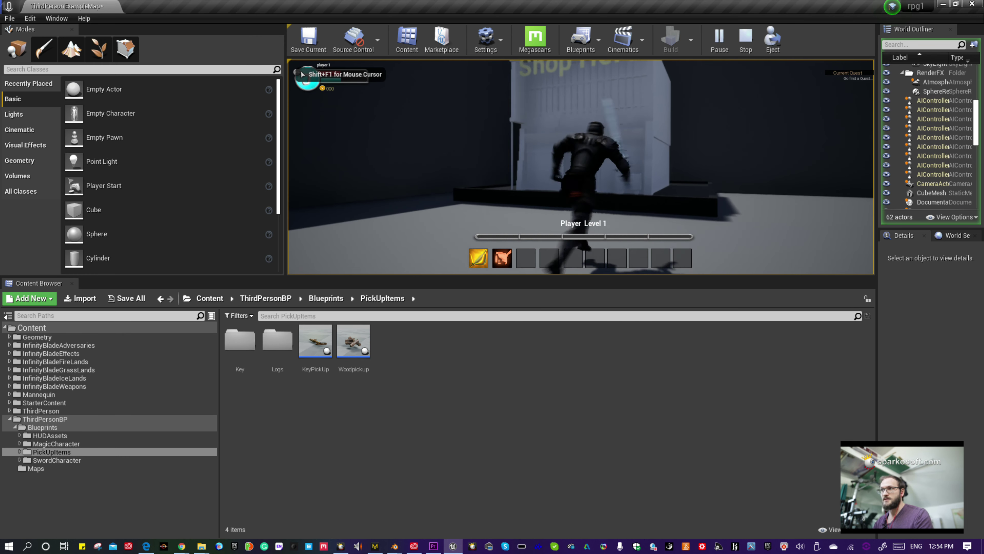
key(w)
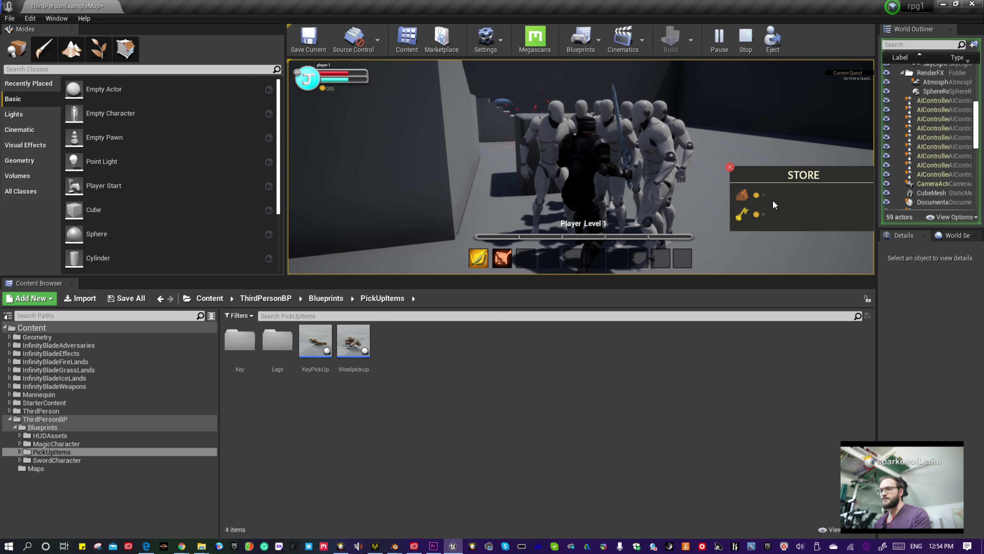
key(i)
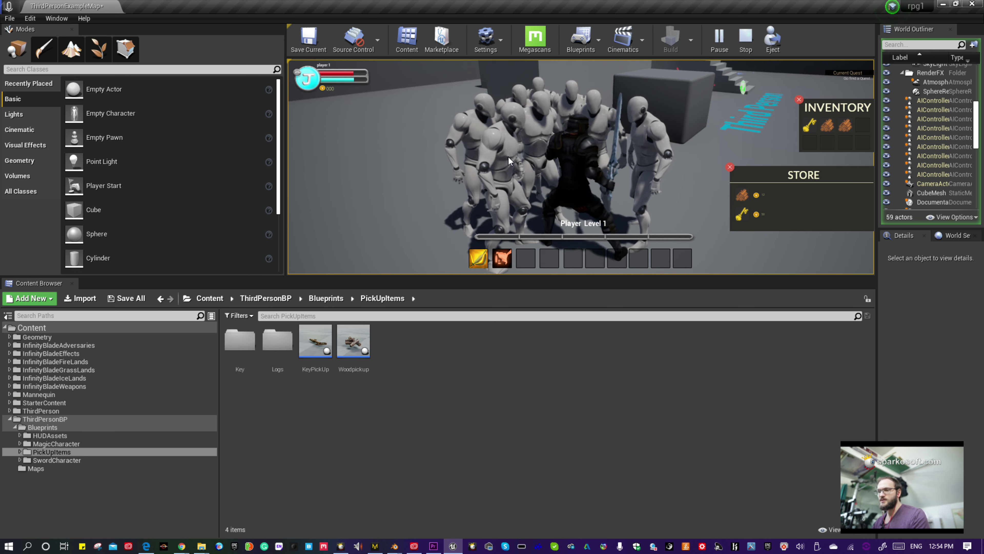
Attack the group of AI characters with the sword, then check a dropped loot bag's contents and dismiss the list.
key(1)
key(1)
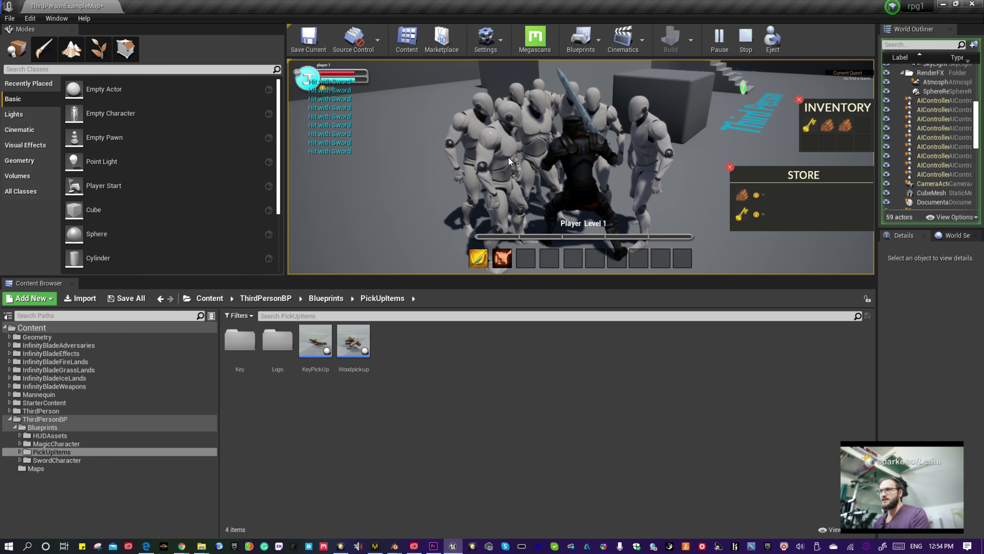
key(1)
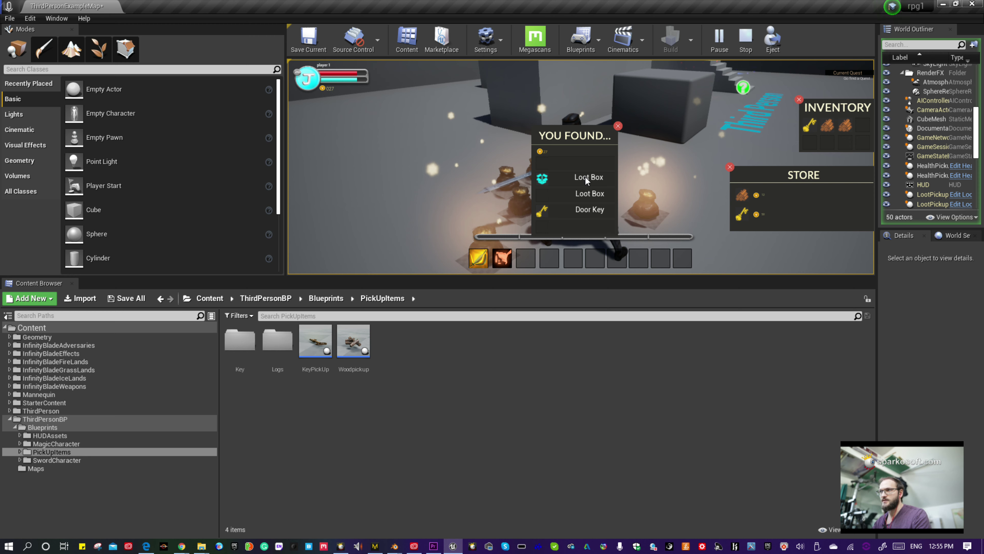
click(618, 126)
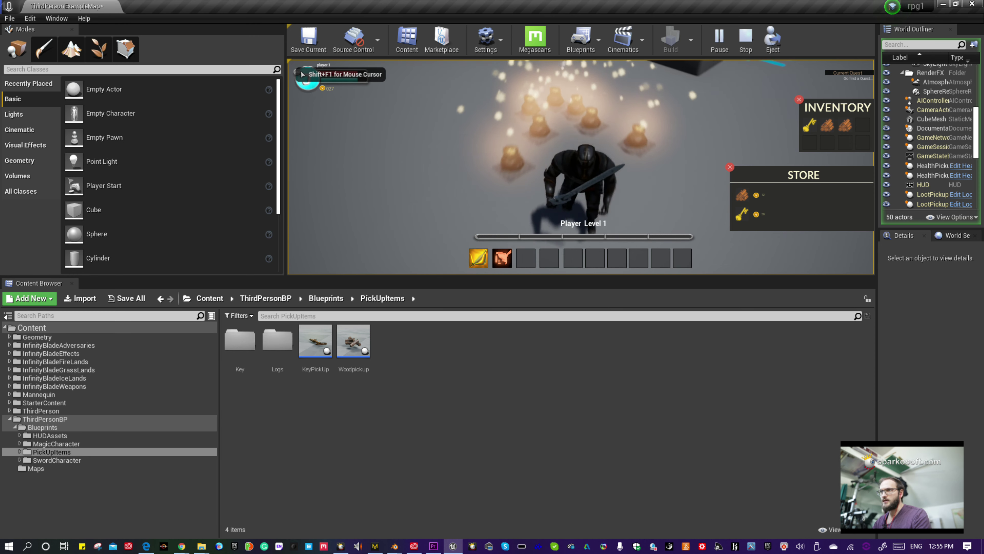
Move around the dropped loot bags, check the contents of another one, and end the play session.
key(w)
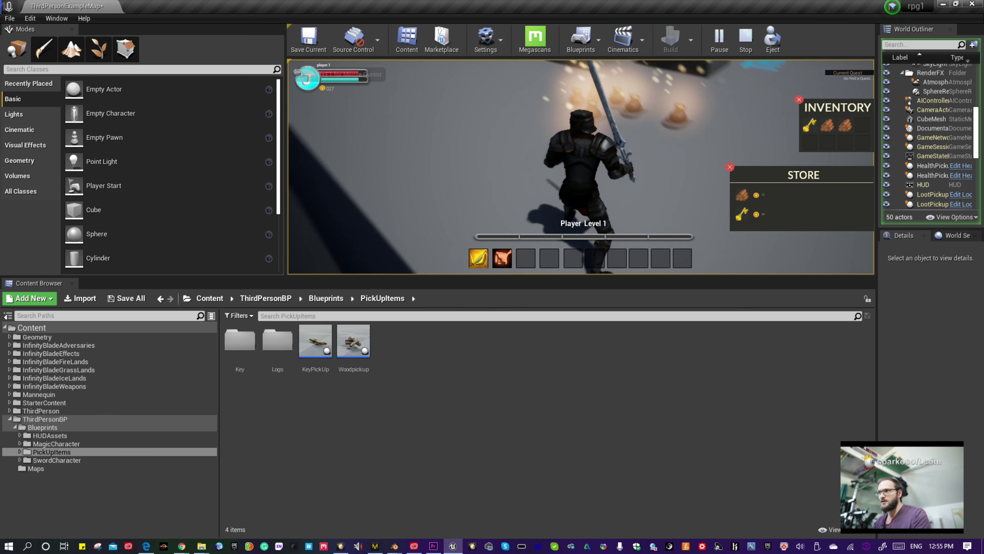
key(w)
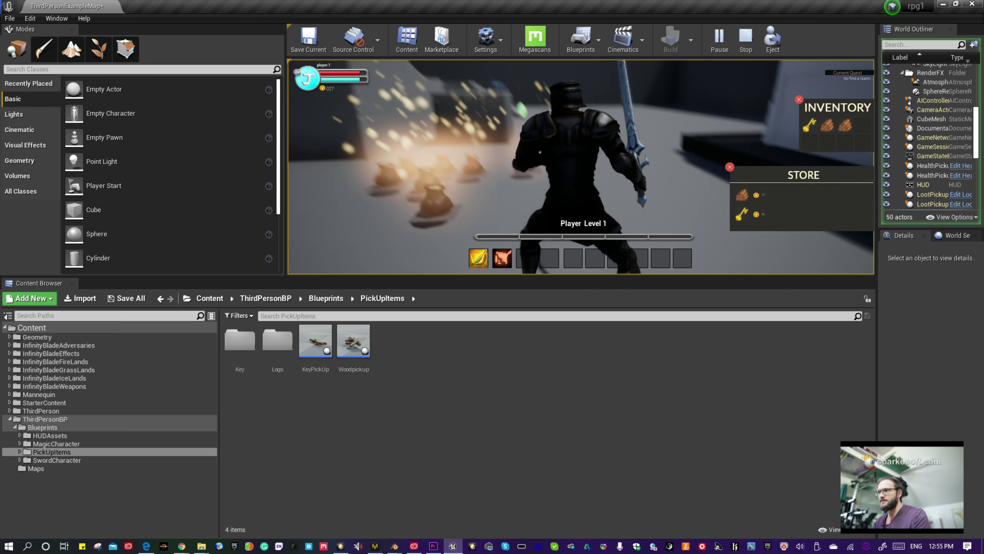
key(w)
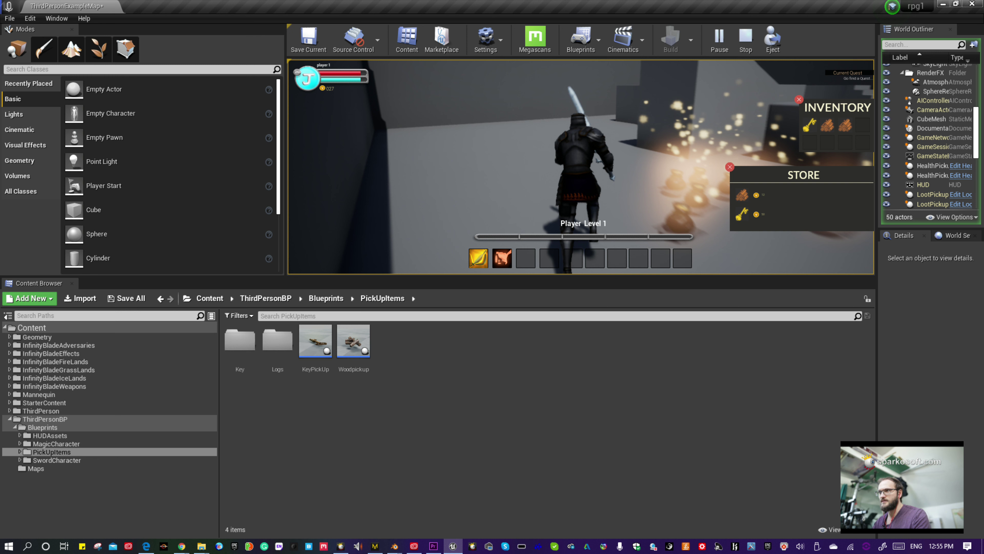
key(w)
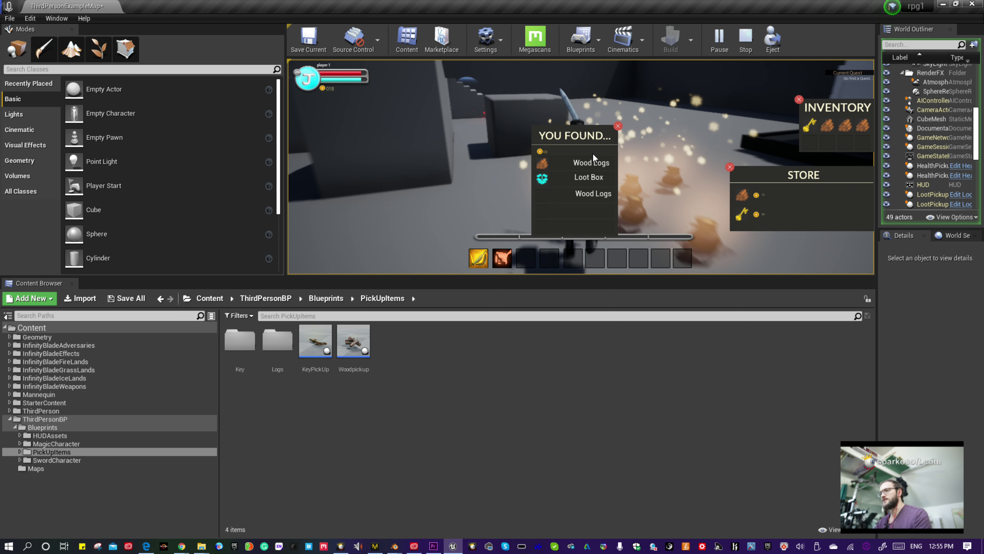
click(617, 126)
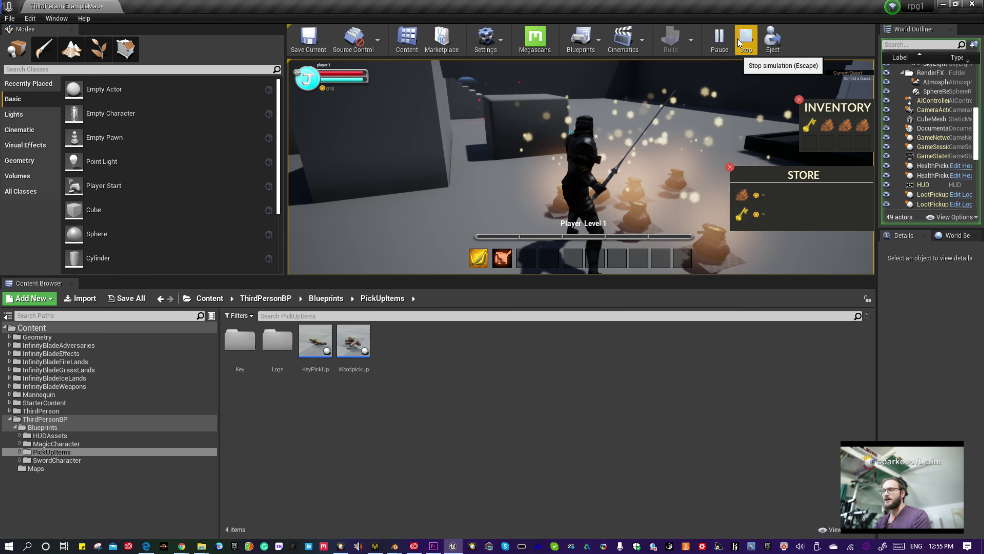
click(748, 41)
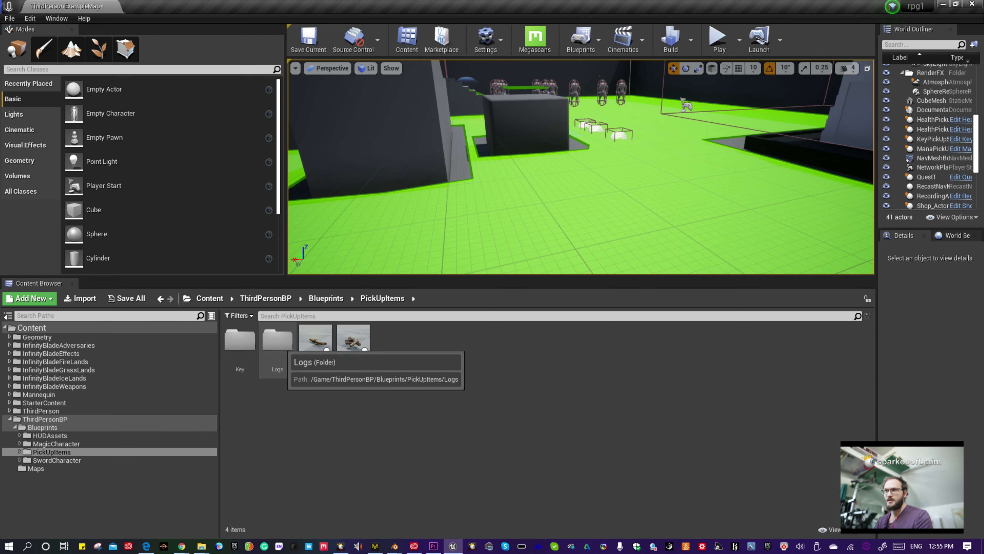
Open the Shop_Actor blueprint from the Blueprints folder and examine the Box overlap node chain in its event graph.
click(325, 298)
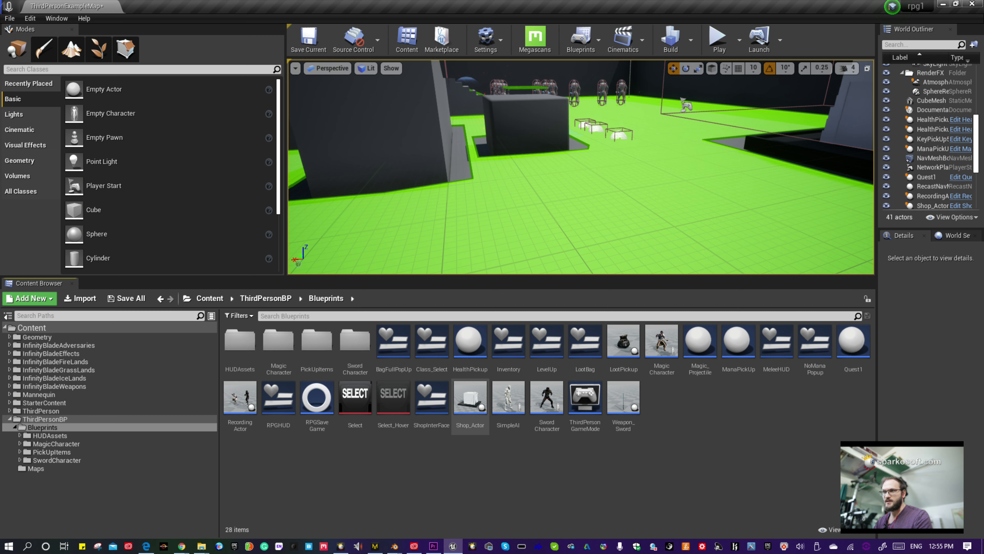
double_click(467, 401)
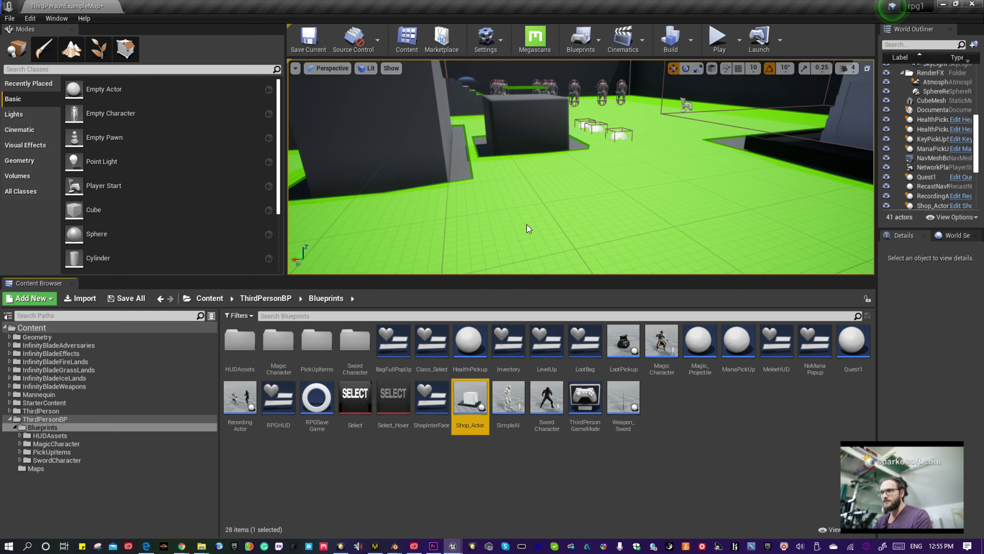
click(611, 190)
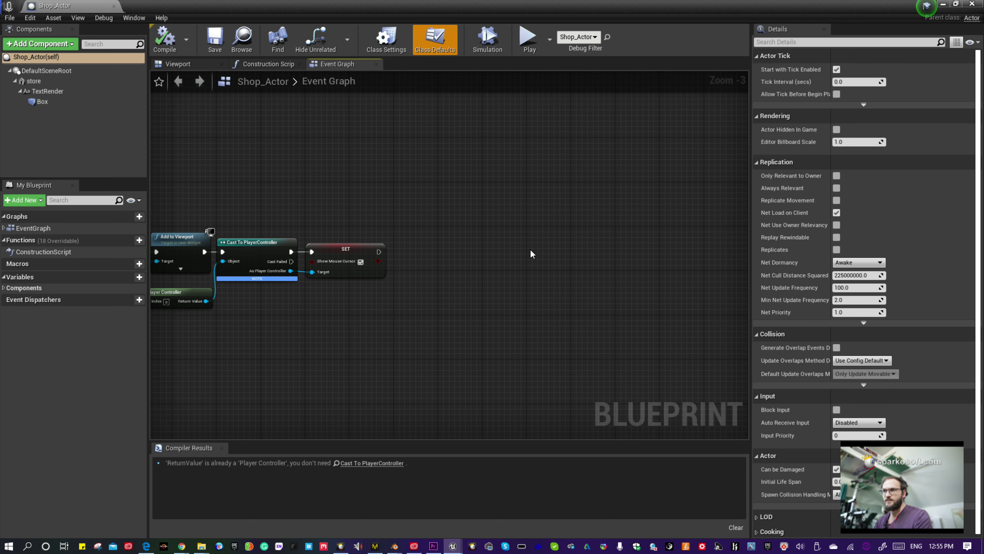
scroll(487, 292, down, 2)
scroll(319, 288, up, 2)
scroll(497, 281, up, 2)
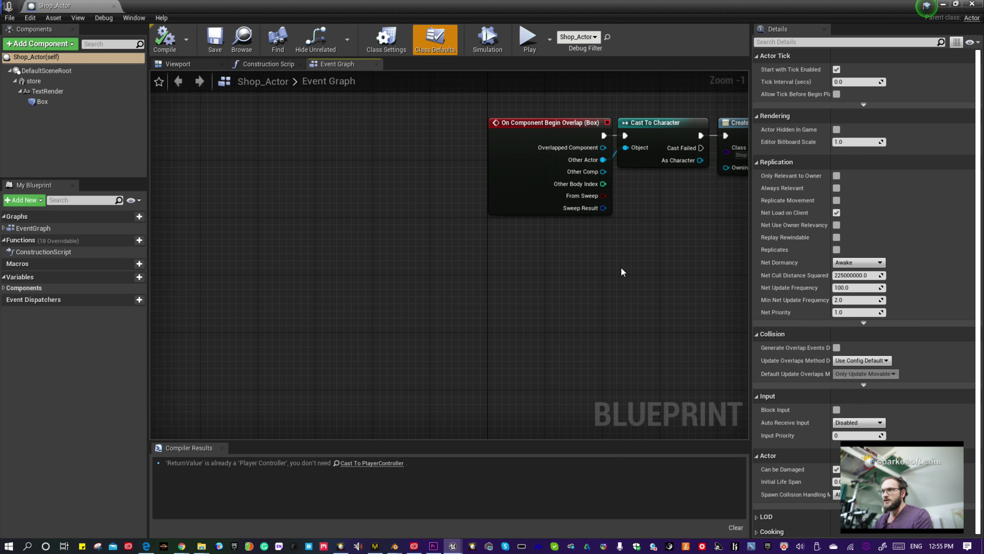
scroll(587, 220, down, 2)
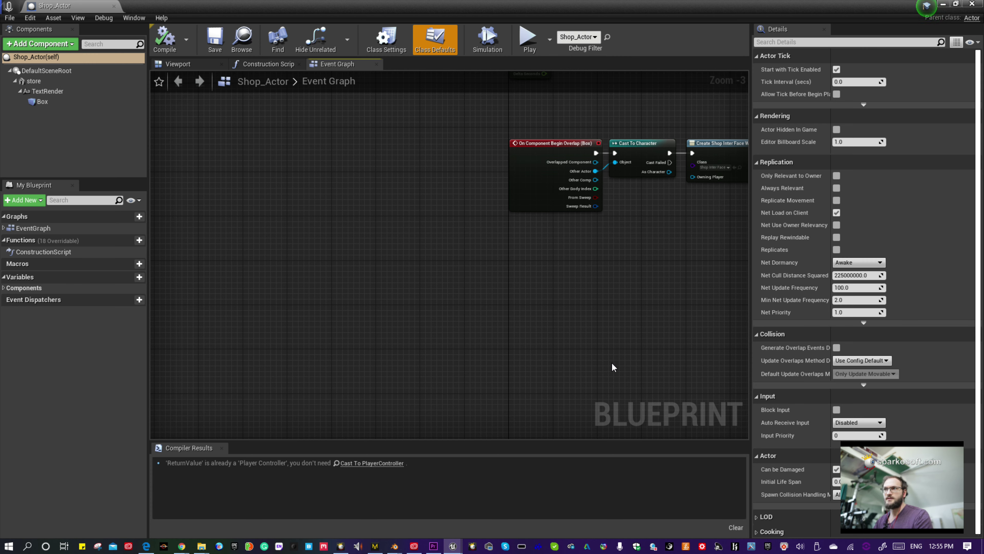
right_drag(567, 264, 312, 315)
scroll(404, 252, up, 2)
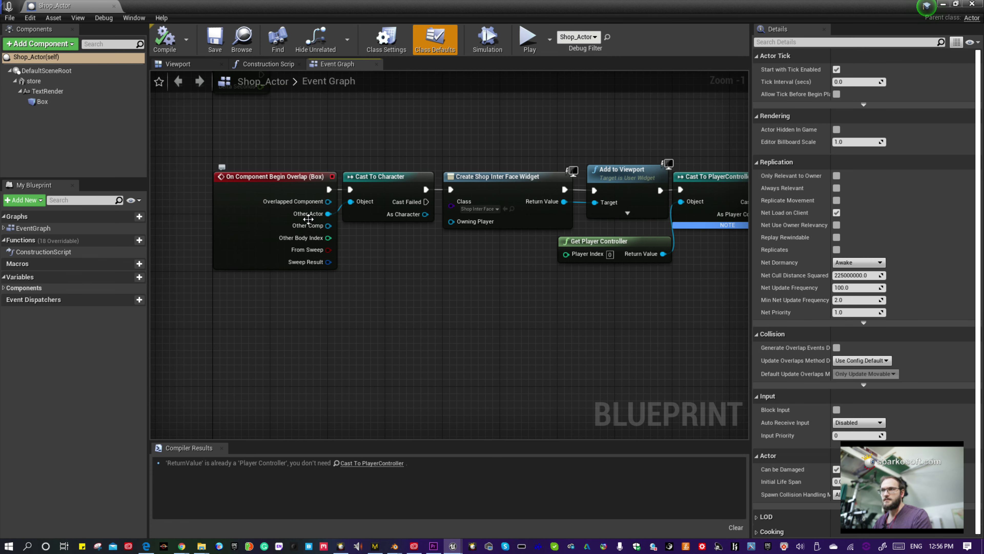
right_drag(308, 219, 143, 222)
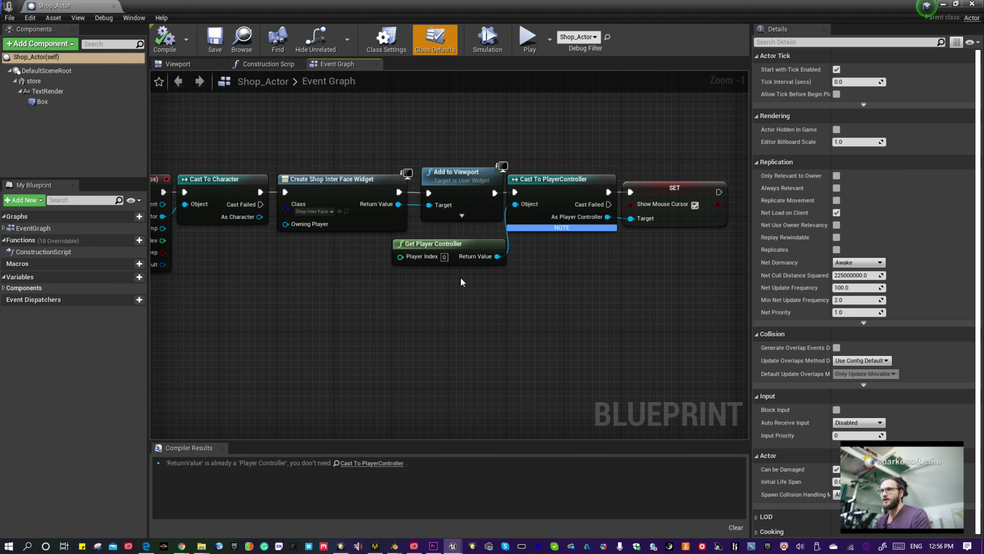
Examine the store mesh and trigger box in the Shop_Actor viewport, then close the blueprint editor.
click(195, 64)
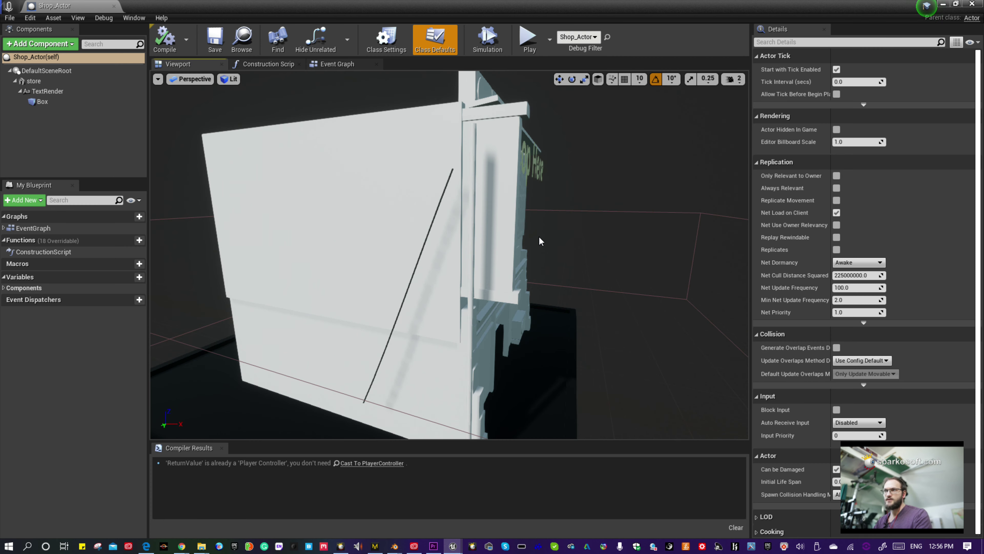
scroll(538, 237, down, 5)
right_drag(623, 243, 643, 268)
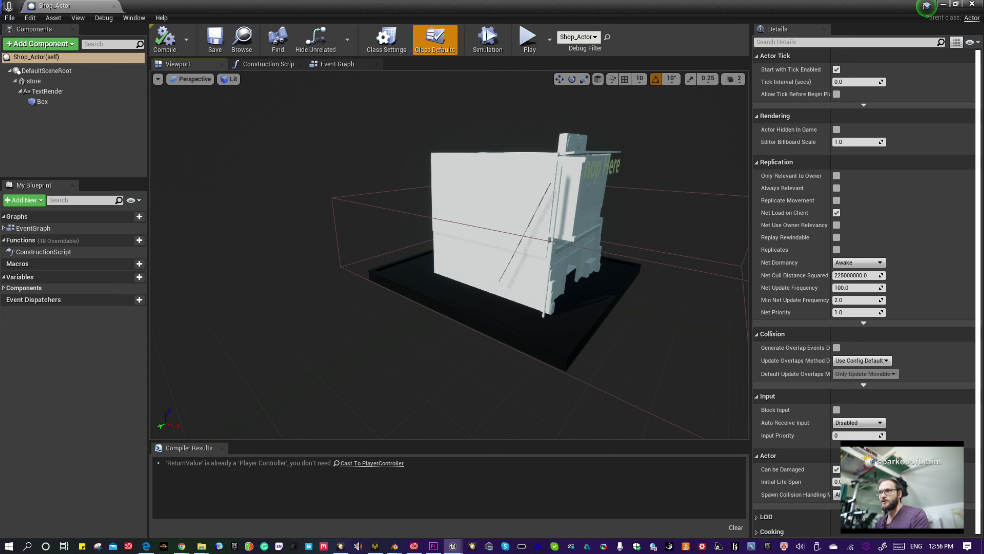
click(705, 176)
click(555, 173)
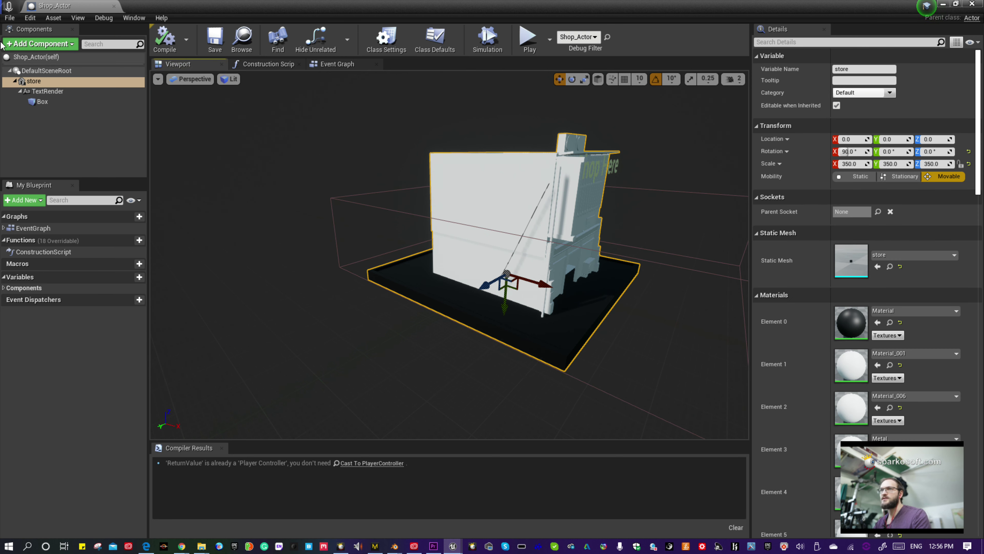
click(278, 63)
click(313, 63)
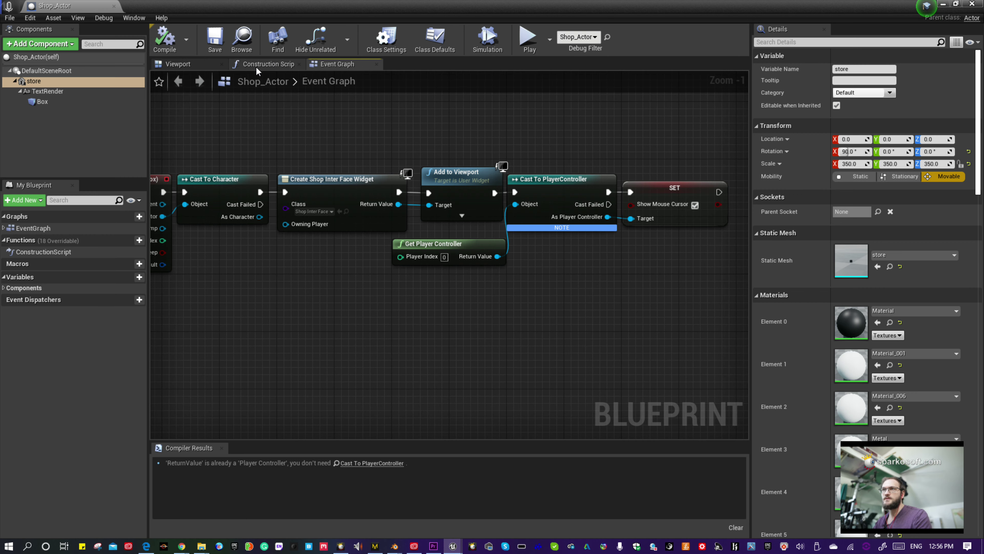
click(196, 66)
double_click(898, 17)
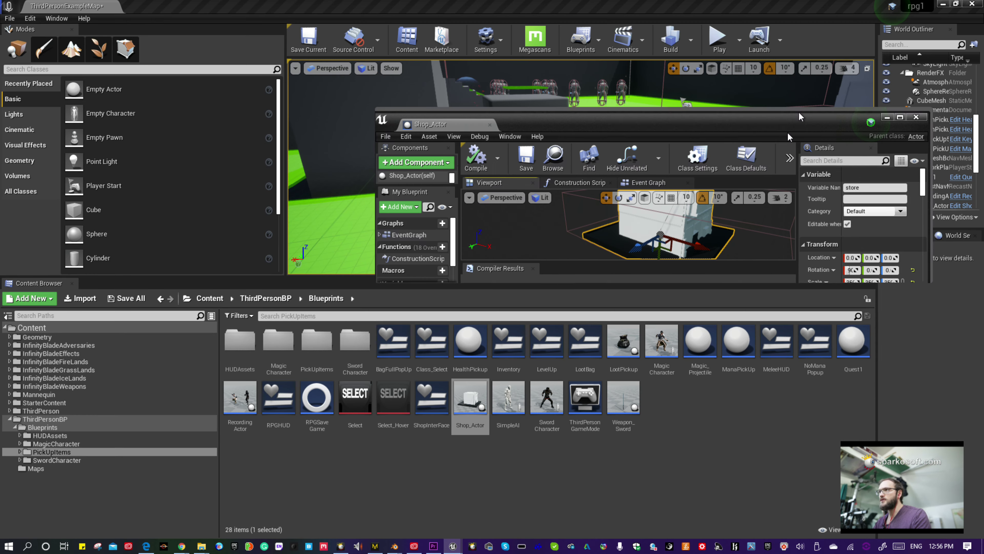
click(678, 132)
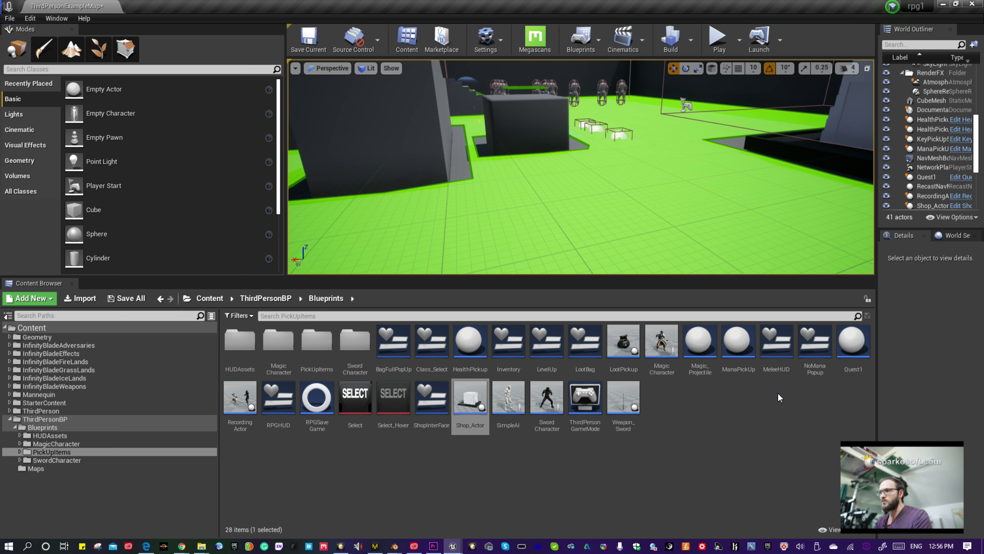
scroll(613, 232, down, 5)
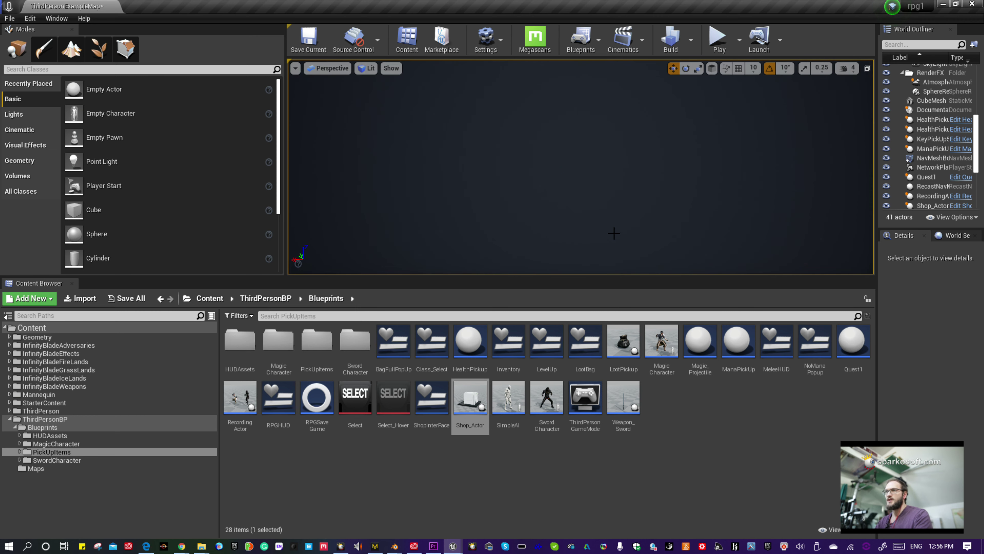
scroll(627, 217, up, 4)
middle_drag(679, 163, 679, 86)
middle_drag(680, 152, 659, 181)
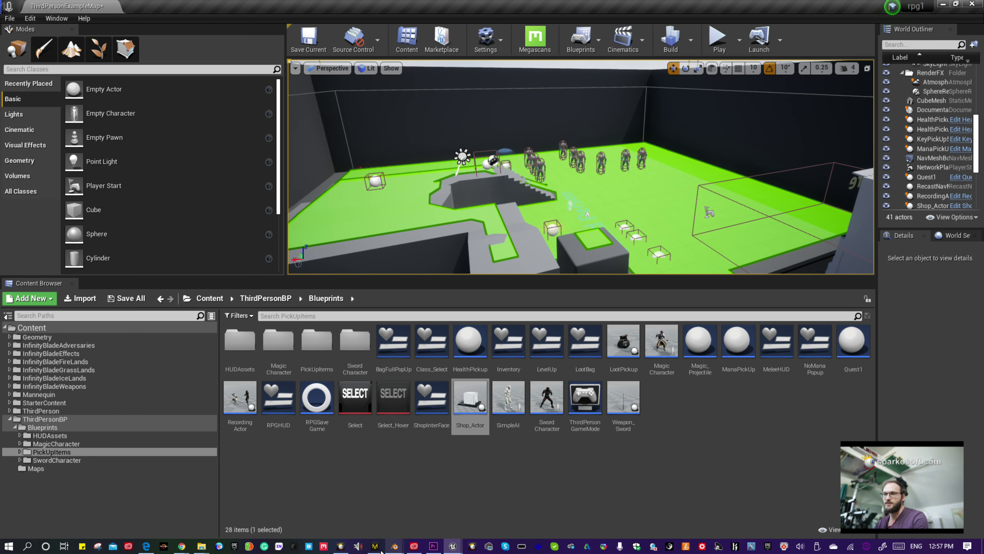
Switch to Chrome, open the "Creating A Role Playing Game - Unreal Engine 4 Course" playlist on YouTube, pause the video and look through the episodes.
mouse_move(203, 550)
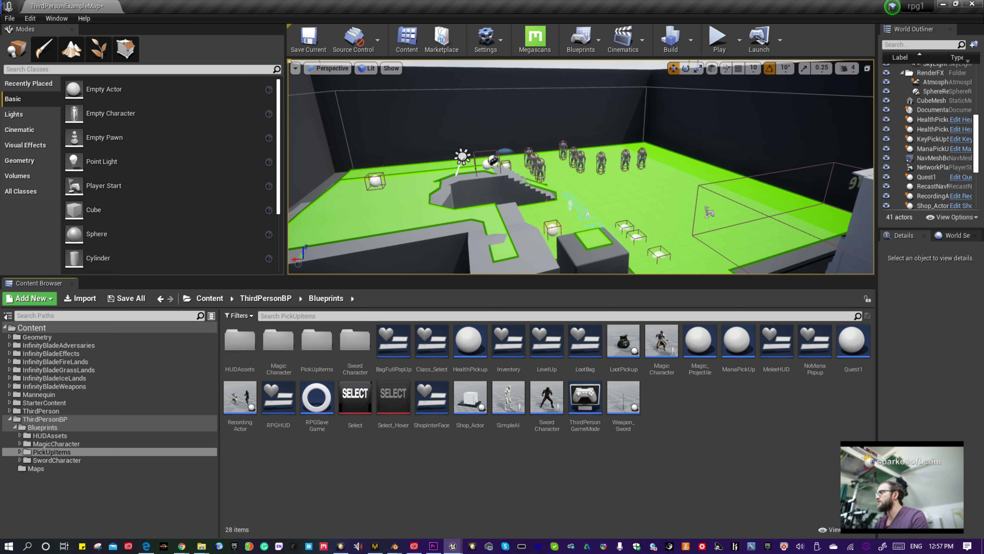
drag(983, 155, 829, 1)
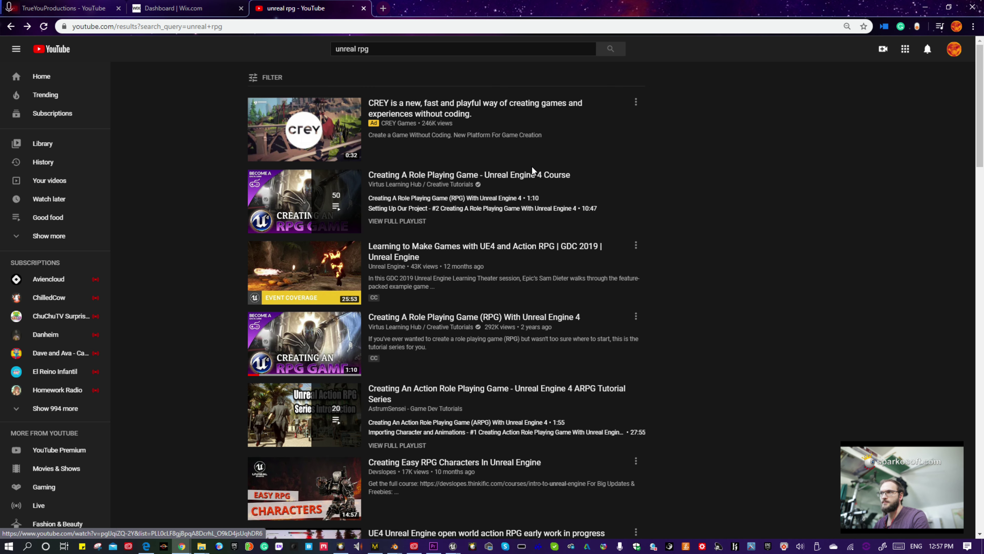
click(534, 179)
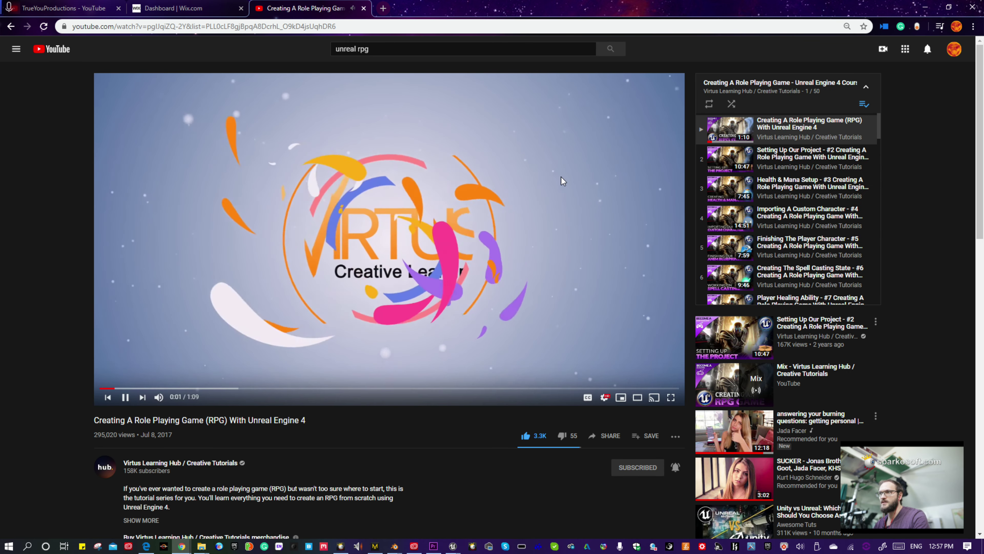
click(561, 178)
drag(879, 131, 876, 306)
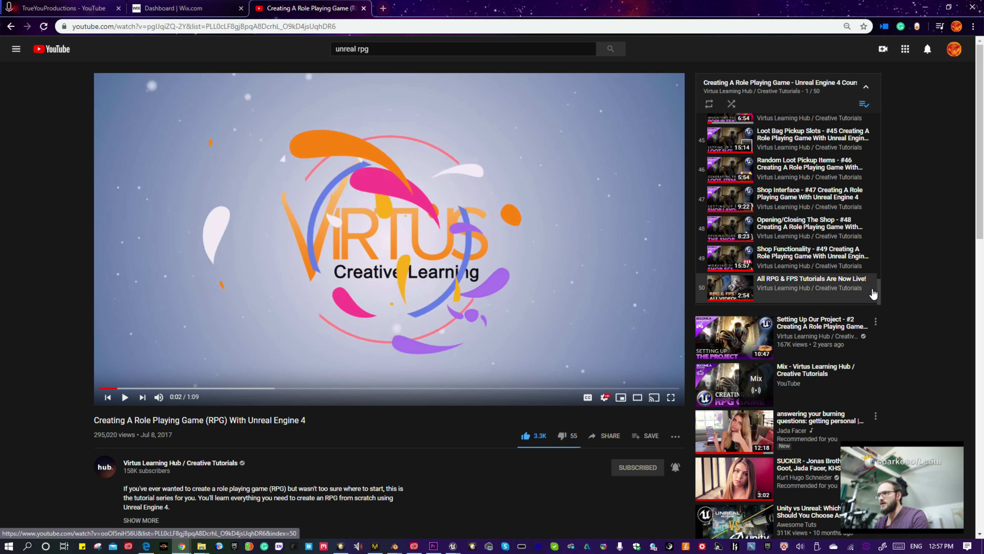
drag(879, 293, 888, 112)
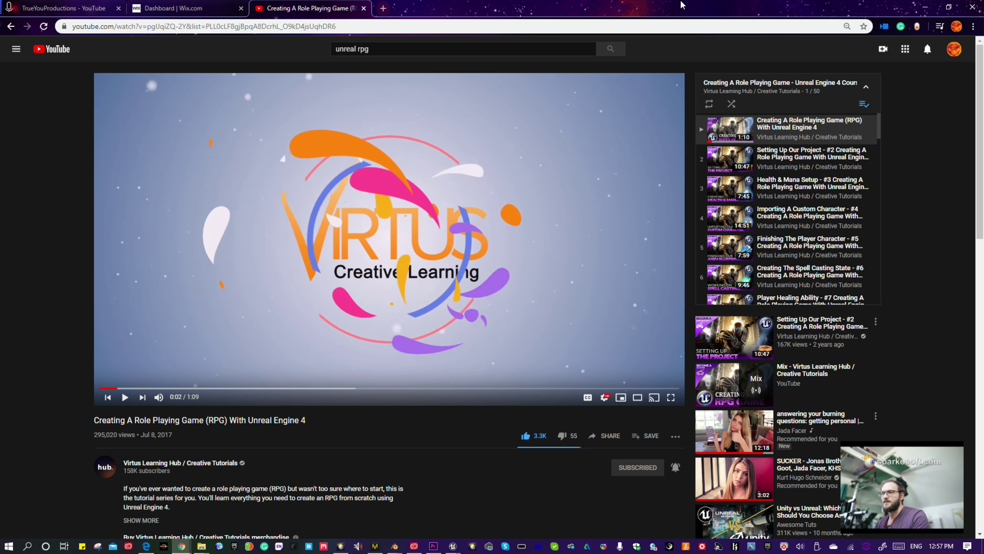
Move the browser window aside, return to the Unreal Editor, start a play session and choose the Swords Man class.
drag(682, 4, 983, 139)
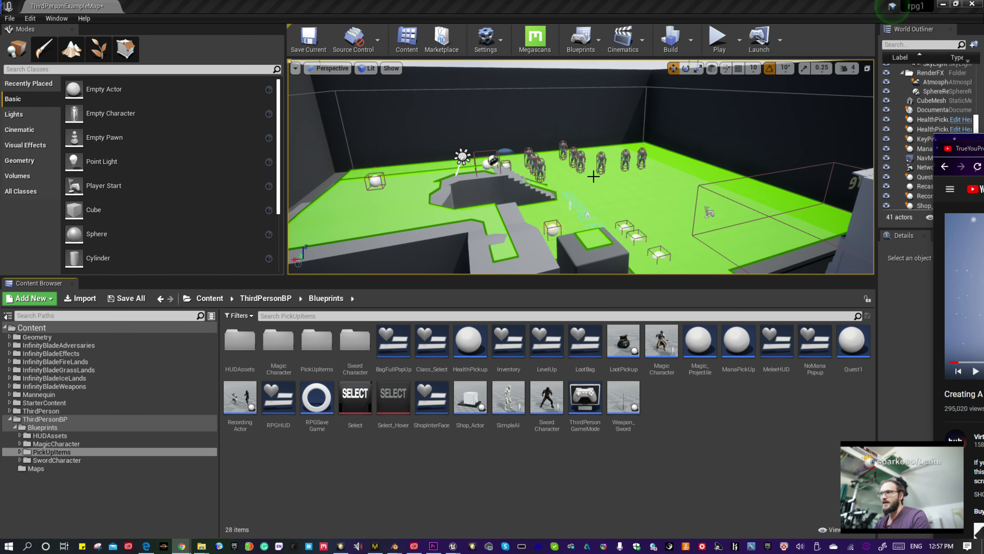
middle_drag(594, 177, 635, 186)
click(721, 43)
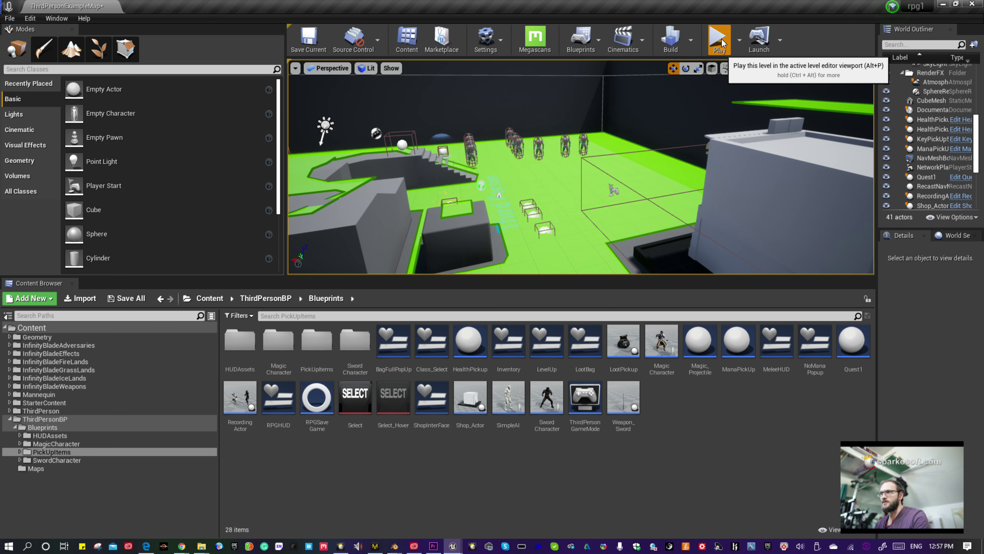
click(720, 43)
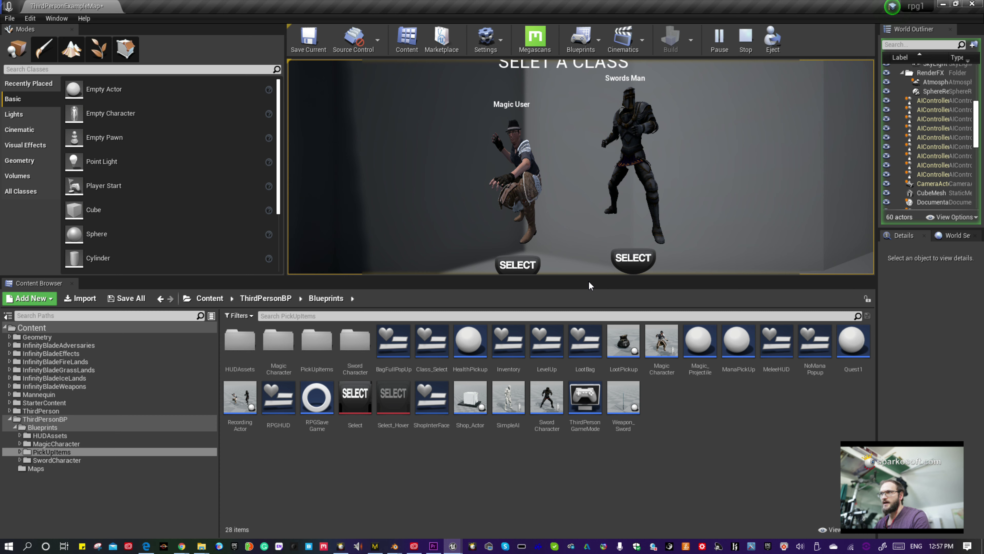
click(628, 264)
Run and jump through the level as the Swords Man, attack the AI characters with the sword and bring up the store.
key(space)
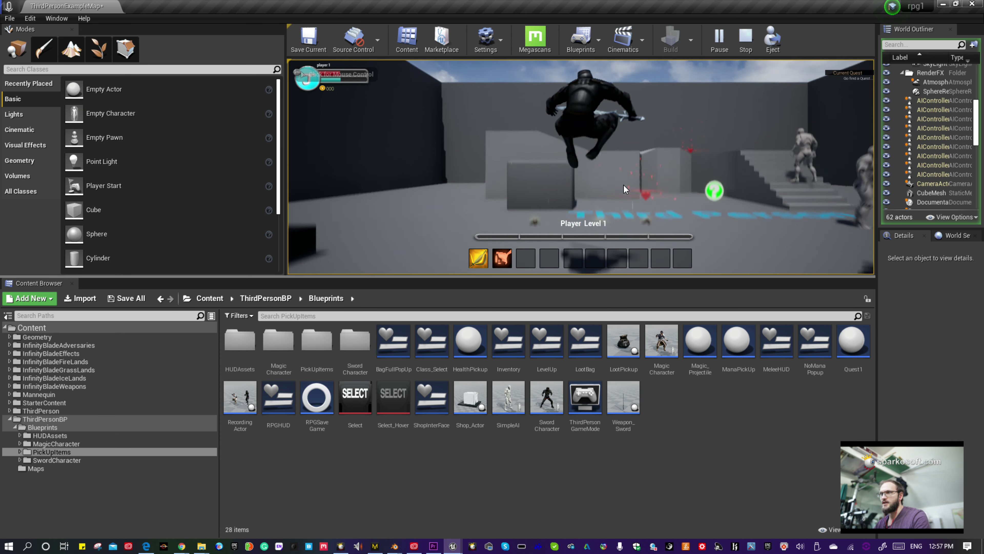
key(1)
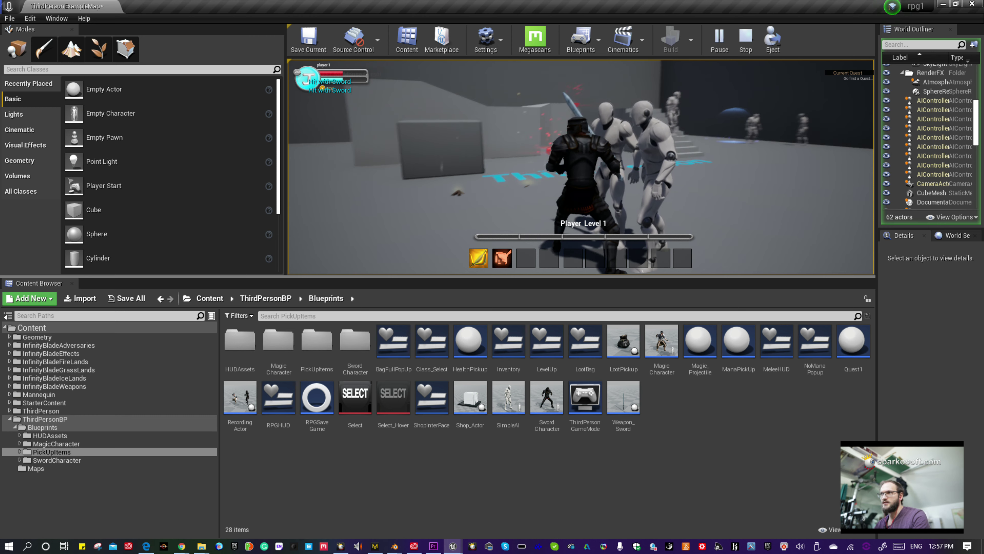
key(1)
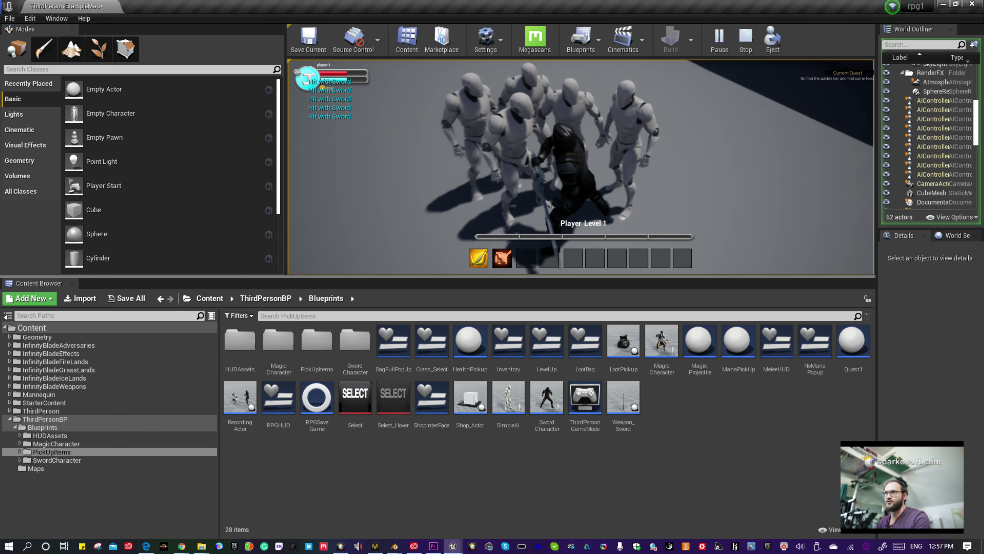
drag(679, 226, 873, 252)
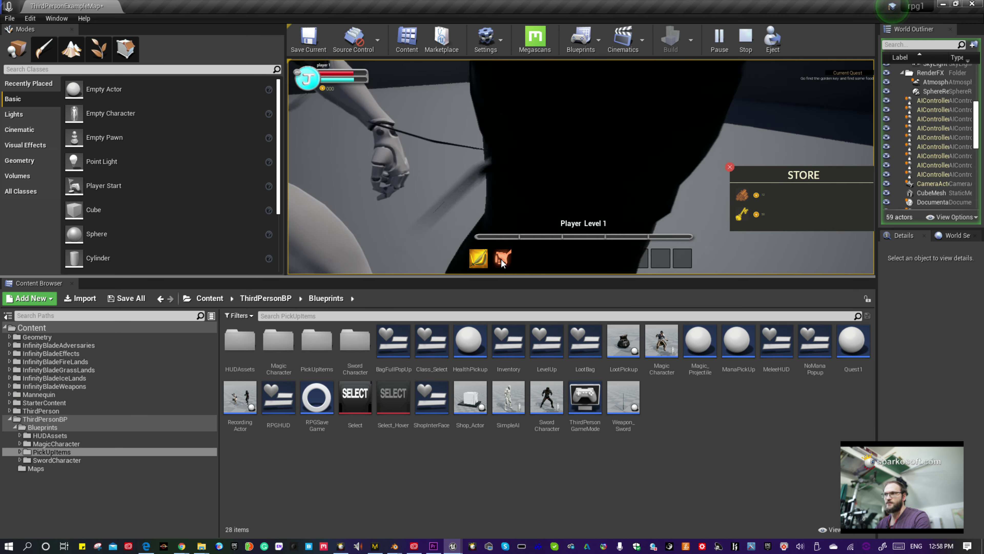
key(d)
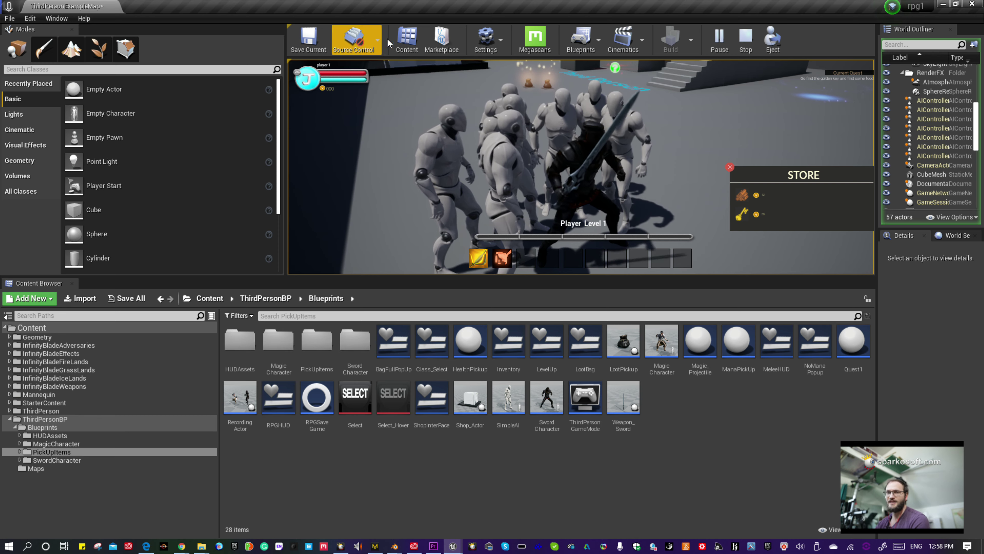
Minimize the Unreal Editor, bring Chrome back and open the playlists page of the Virtus Learning Hub / Creative Tutorials channel.
mouse_move(523, 6)
mouse_down()
mouse_move(484, 32)
mouse_move(499, 158)
mouse_move(525, 125)
mouse_move(527, 2)
mouse_up()
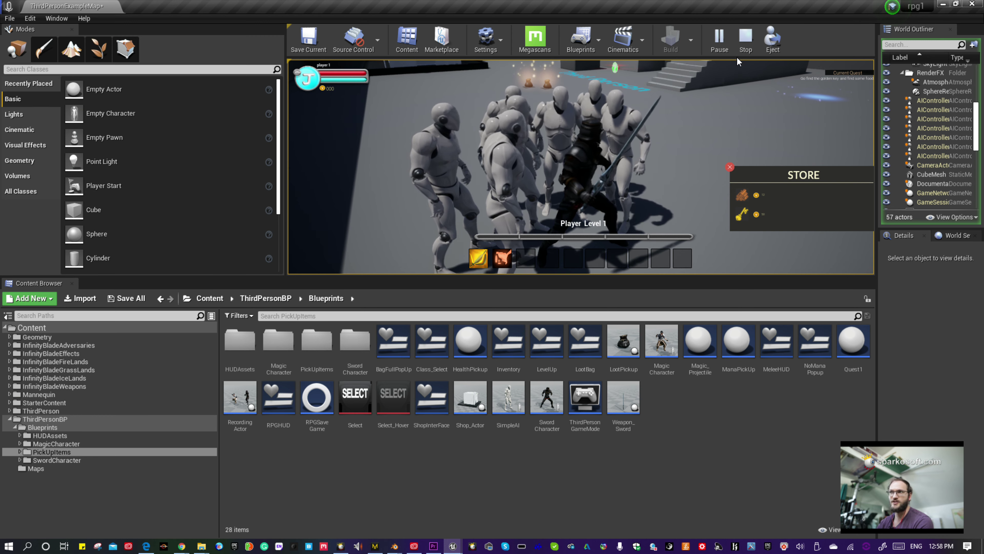
click(941, 4)
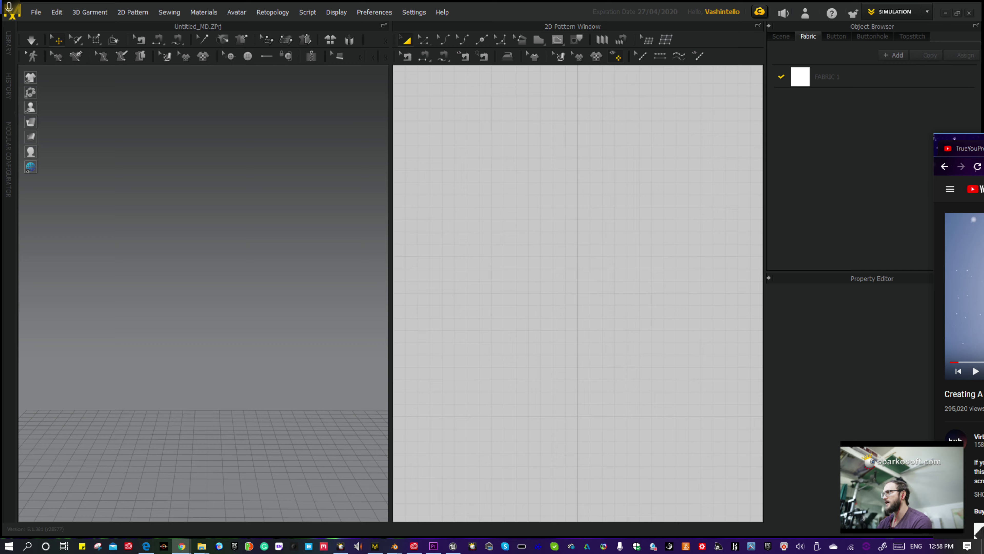
drag(983, 150, 614, 0)
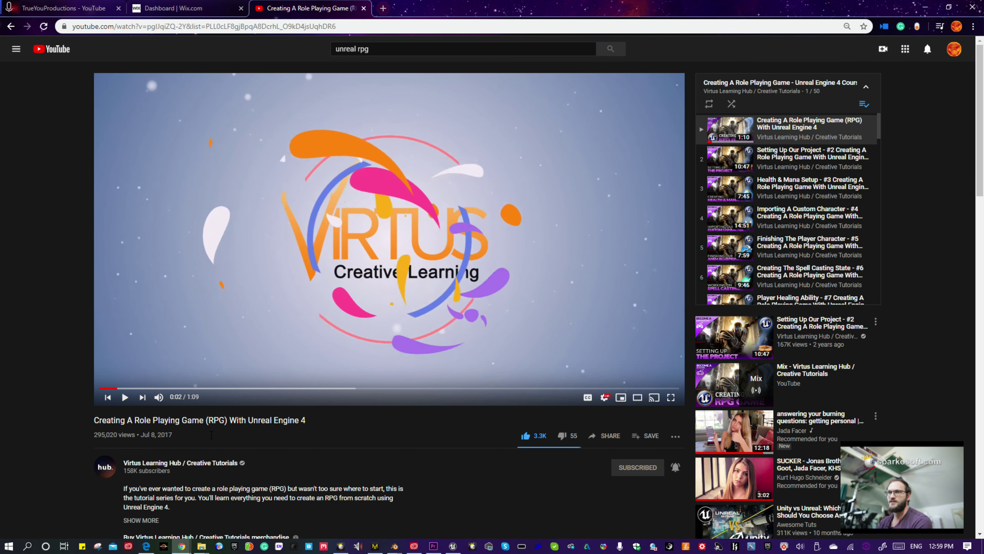
click(172, 464)
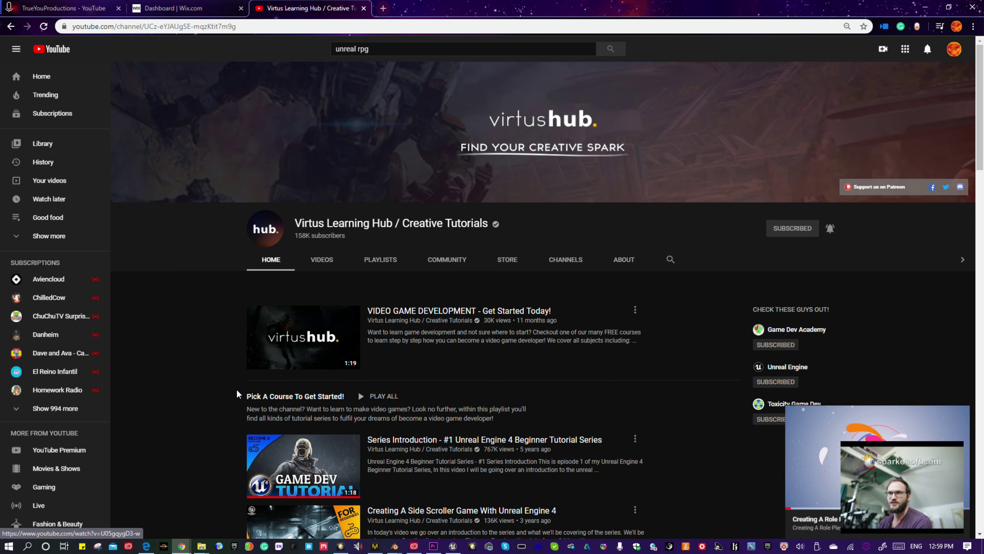
click(324, 259)
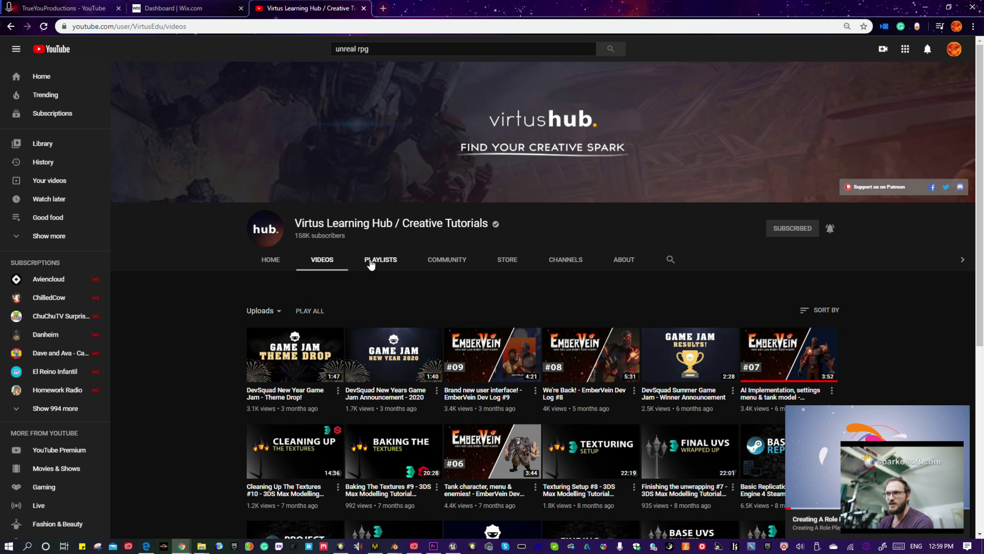
click(370, 262)
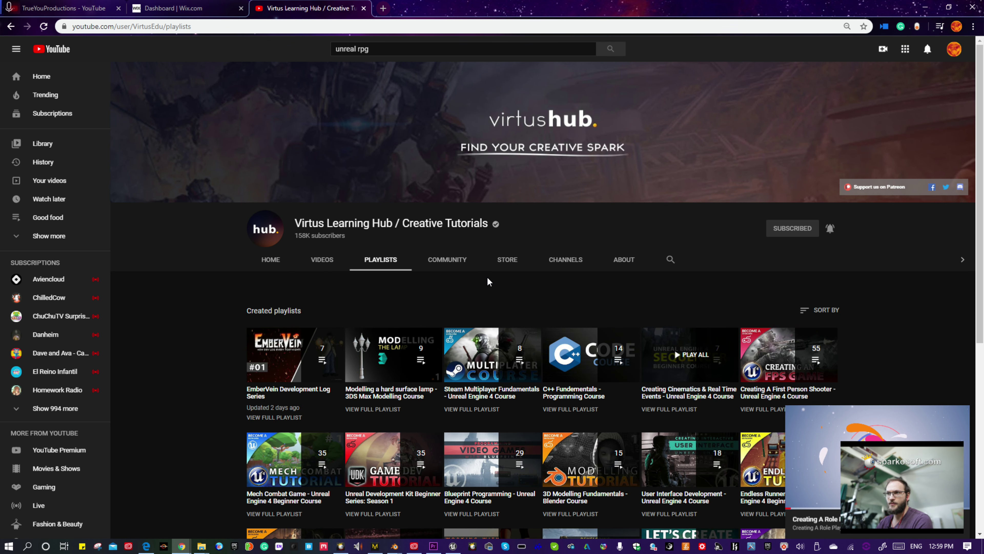
Look through the channel's created playlists, including the survival horror, endless runner, level design and side scroller courses.
scroll(488, 282, down, 5)
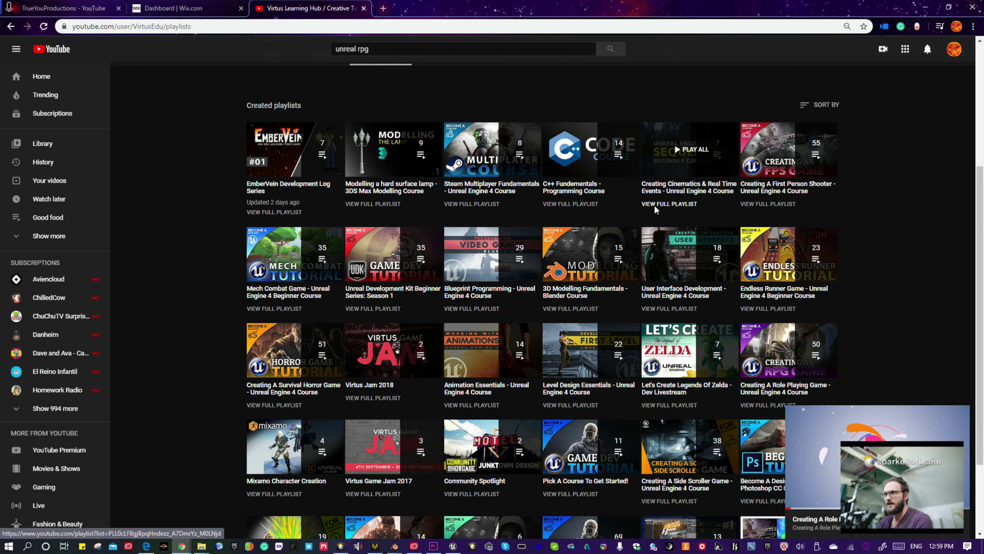
scroll(928, 301, down, 3)
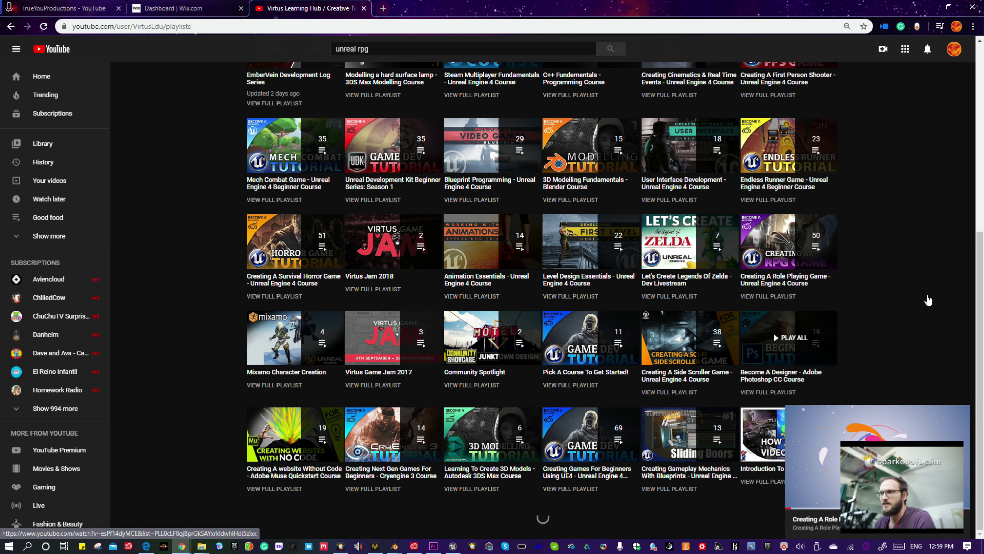
scroll(623, 380, down, 2)
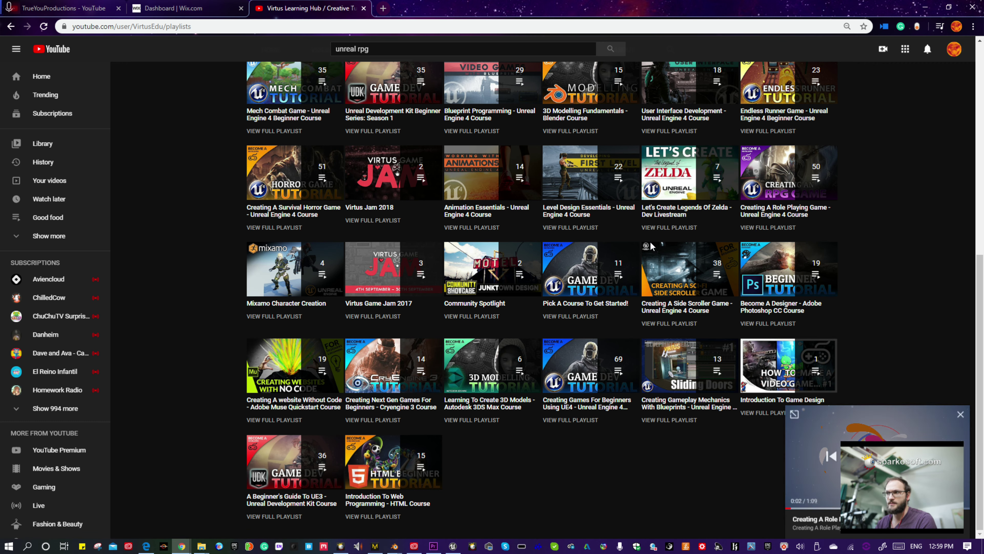
scroll(749, 323, up, 5)
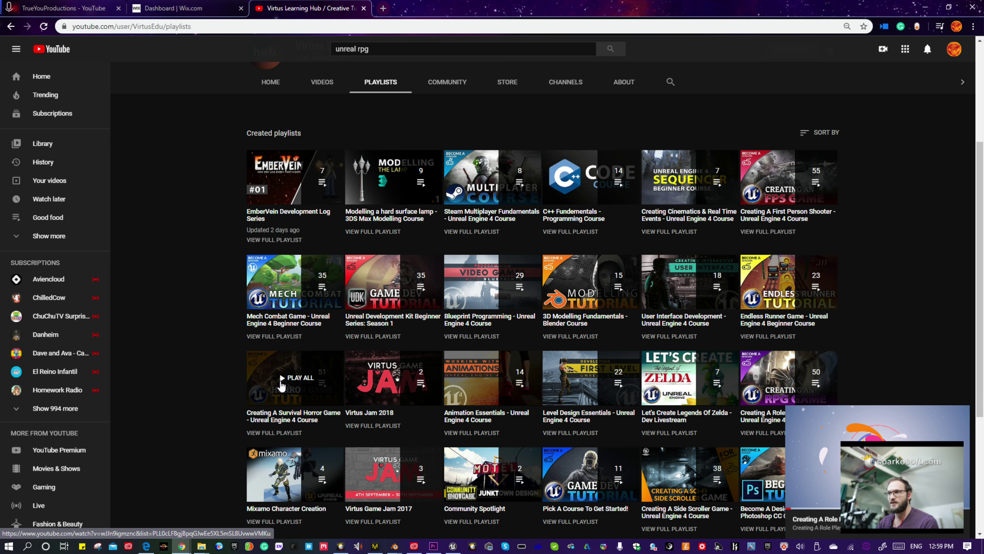
mouse_move(855, 485)
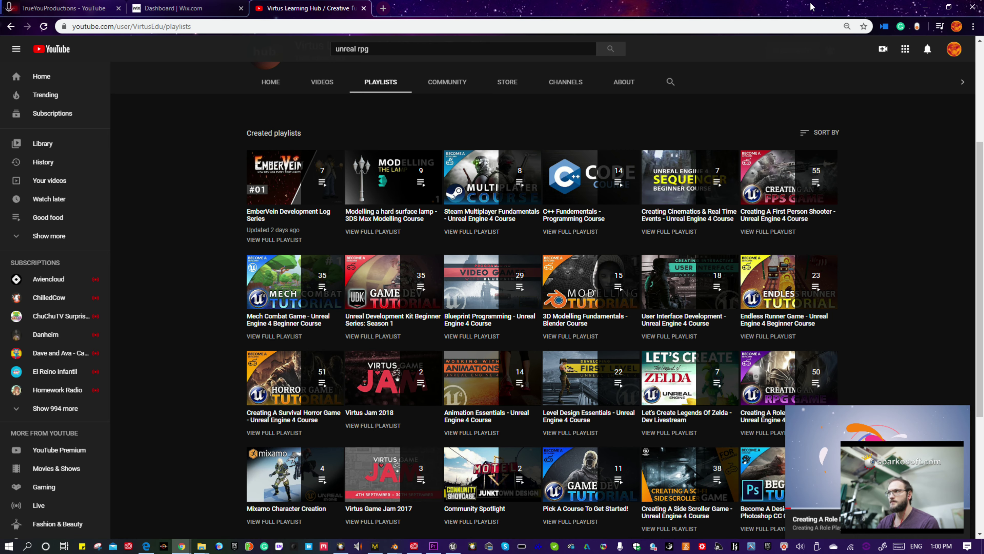
drag(811, 4, 588, 2)
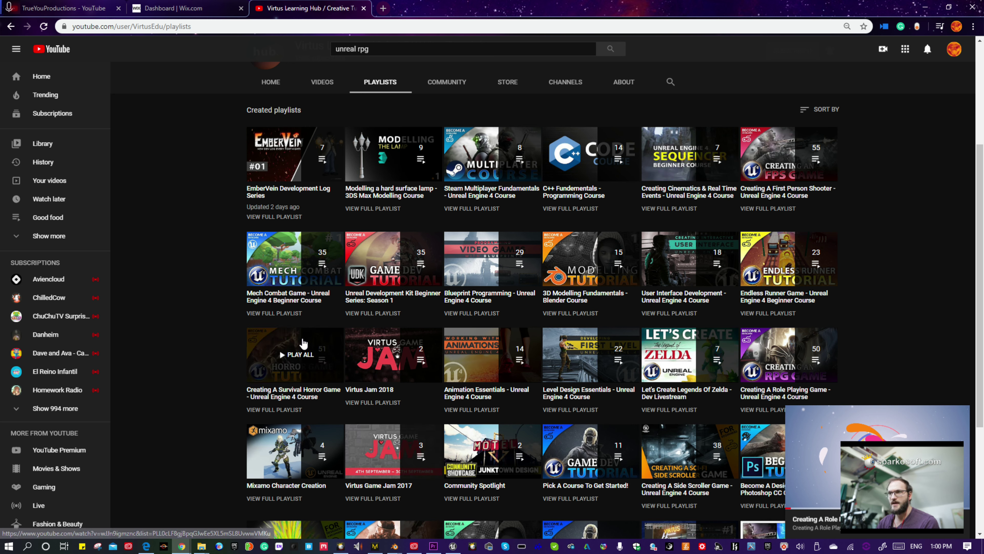
mouse_move(297, 272)
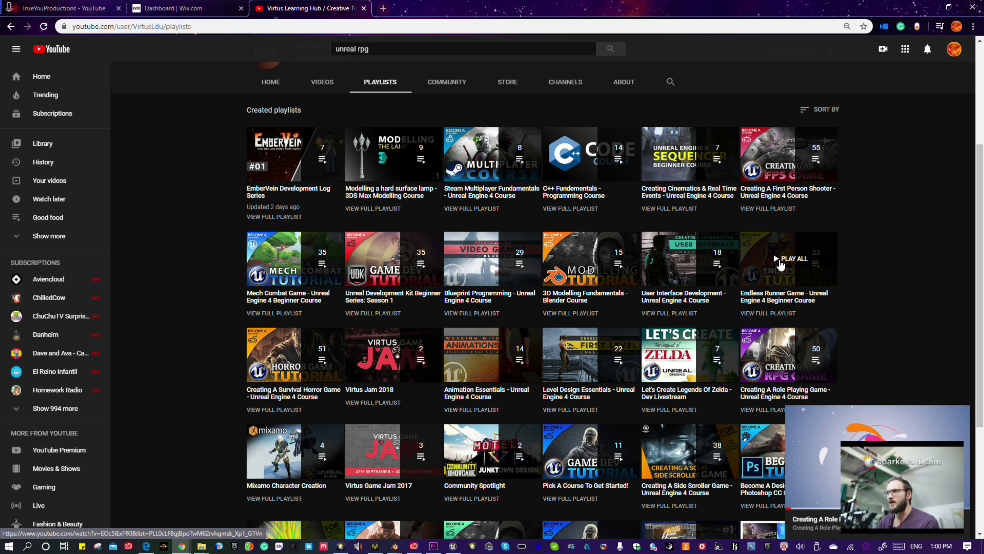
mouse_move(575, 348)
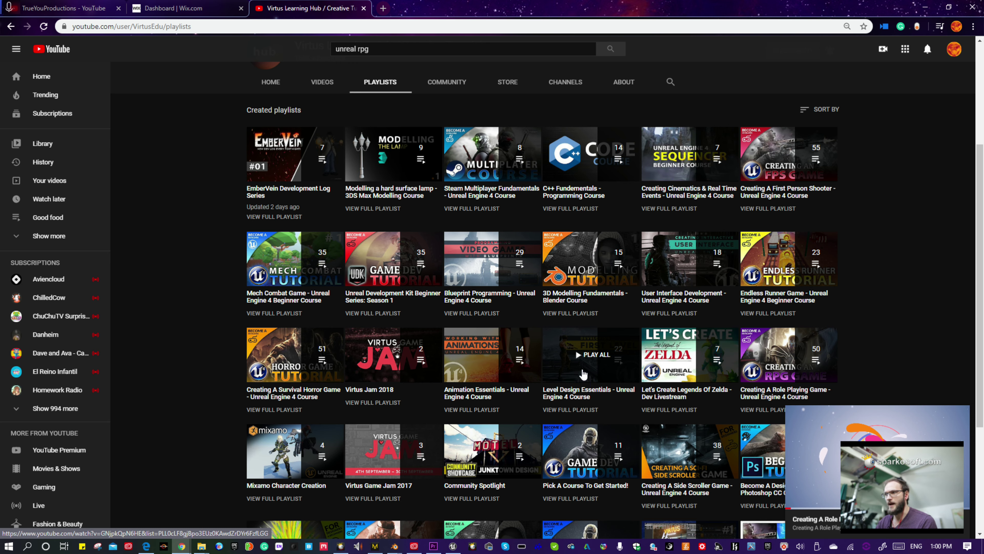
scroll(683, 400, down, 2)
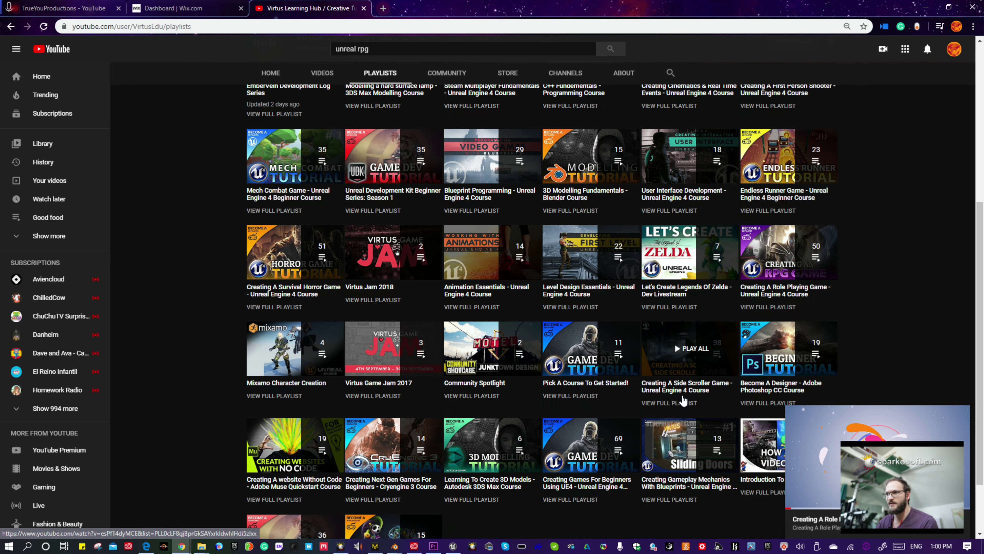
scroll(392, 457, up, 3)
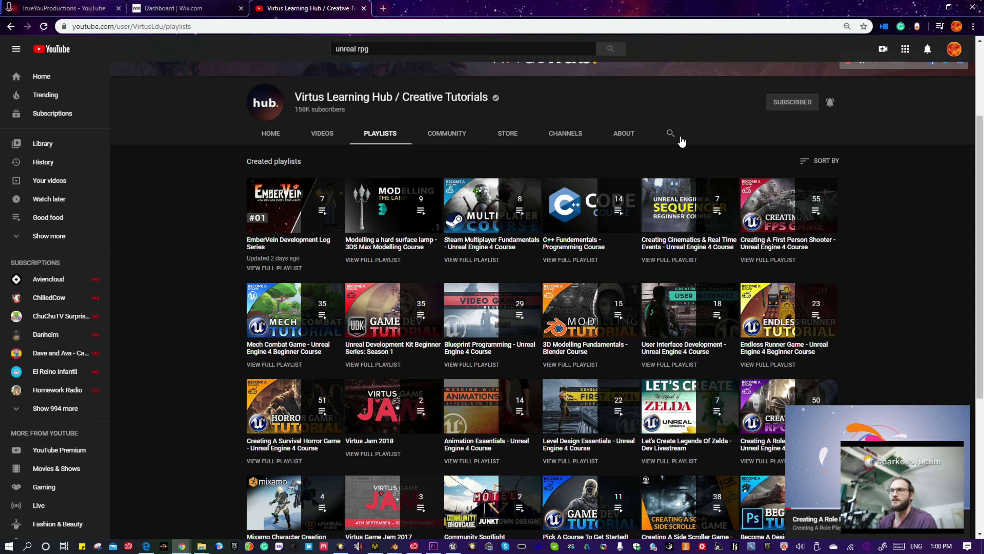
scroll(681, 142, up, 3)
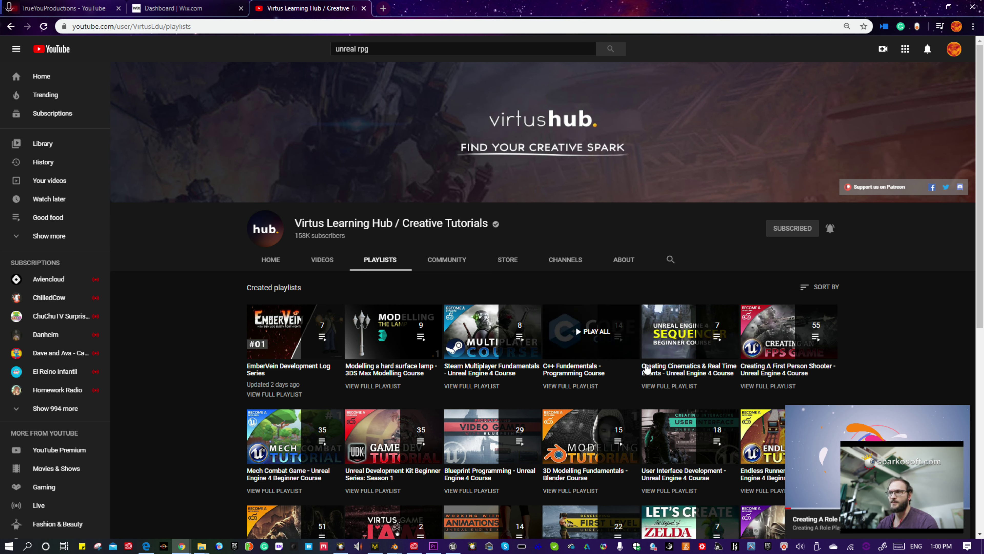
scroll(646, 369, down, 8)
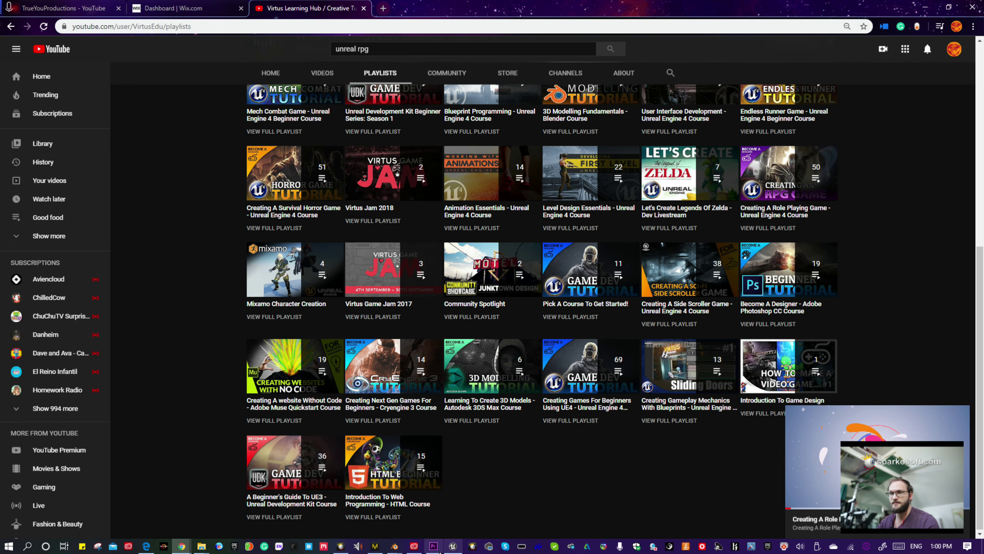
scroll(463, 375, up, 4)
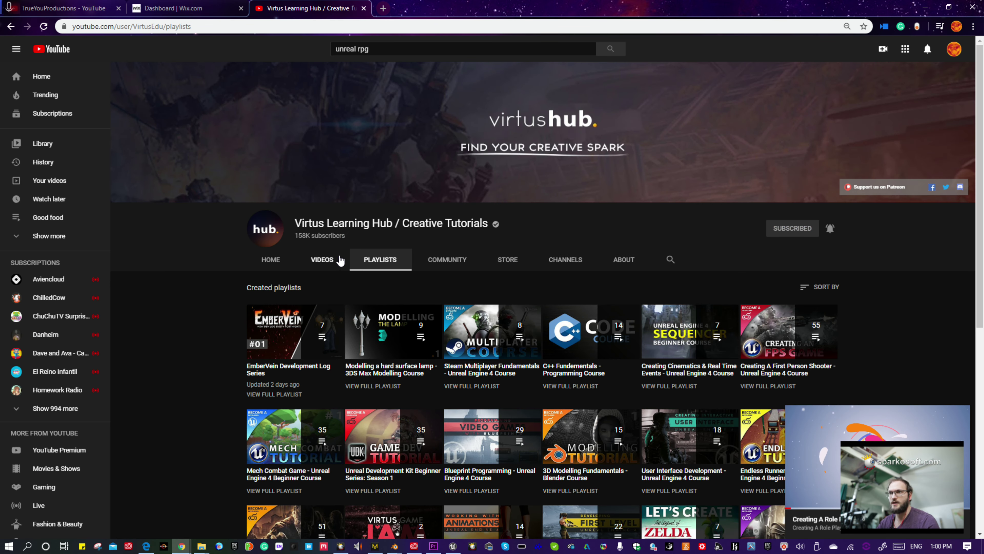
Go back through the channel pages to the "Creating A Role Playing Game (RPG) With Unreal Engine 4" video and pause it.
click(341, 256)
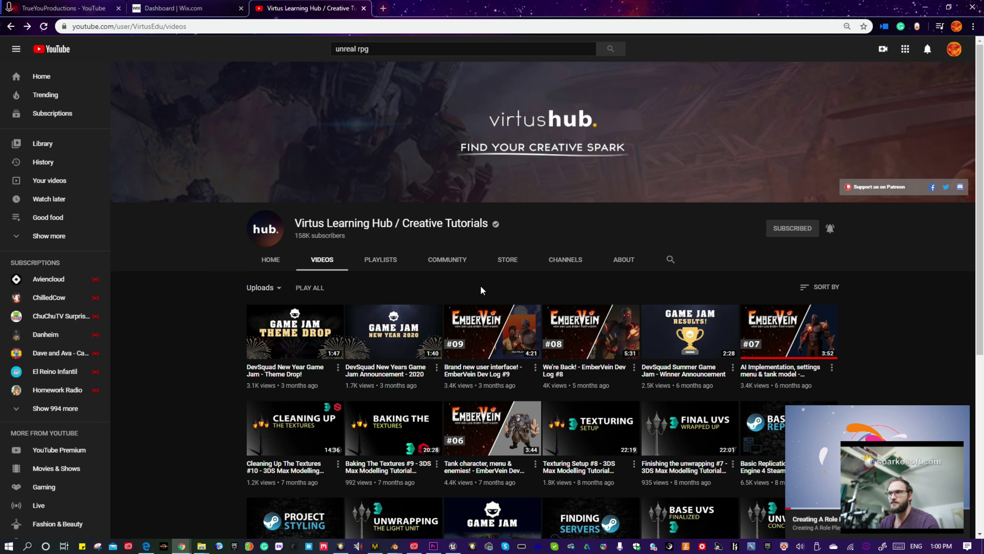
click(271, 259)
scroll(395, 372, down, 5)
key(alt+Left)
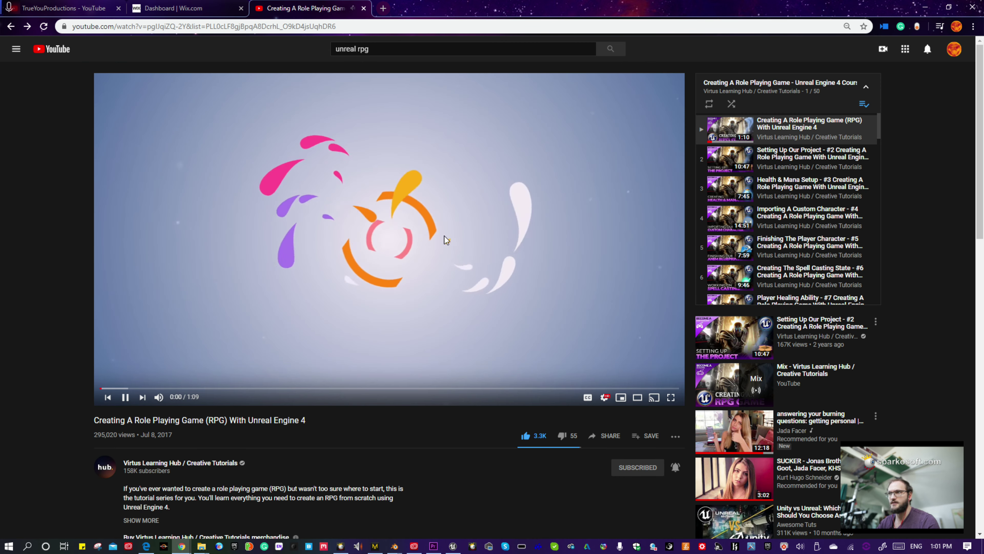
click(274, 354)
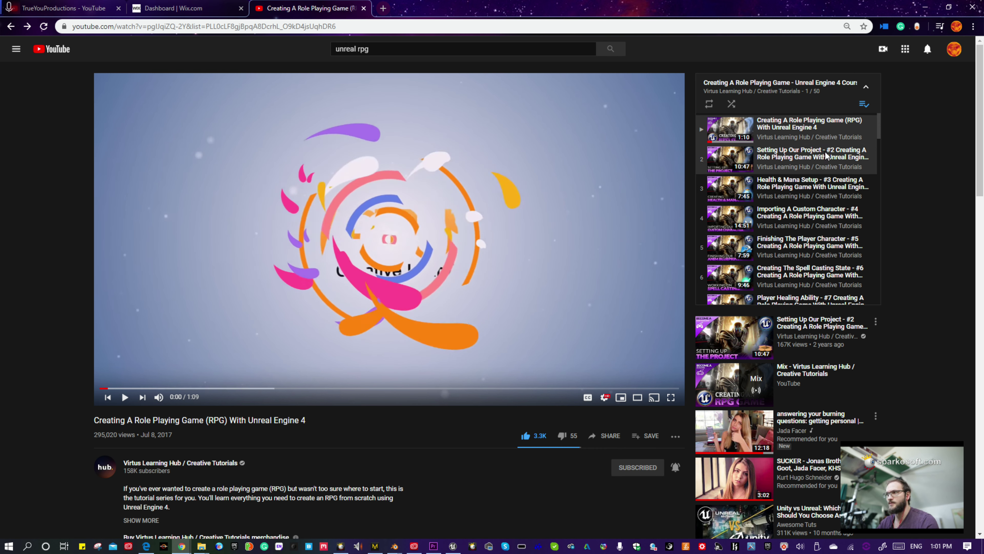
Look through the role playing game course's episode list down to its final entries on loot bags and the shop.
scroll(819, 245, down, 20)
scroll(819, 245, down, 5)
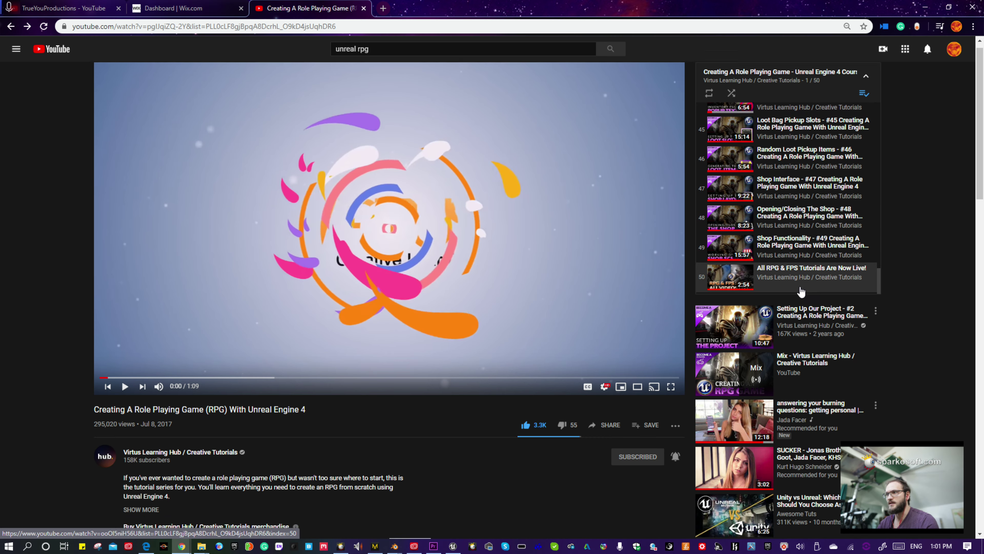
scroll(588, 287, up, 5)
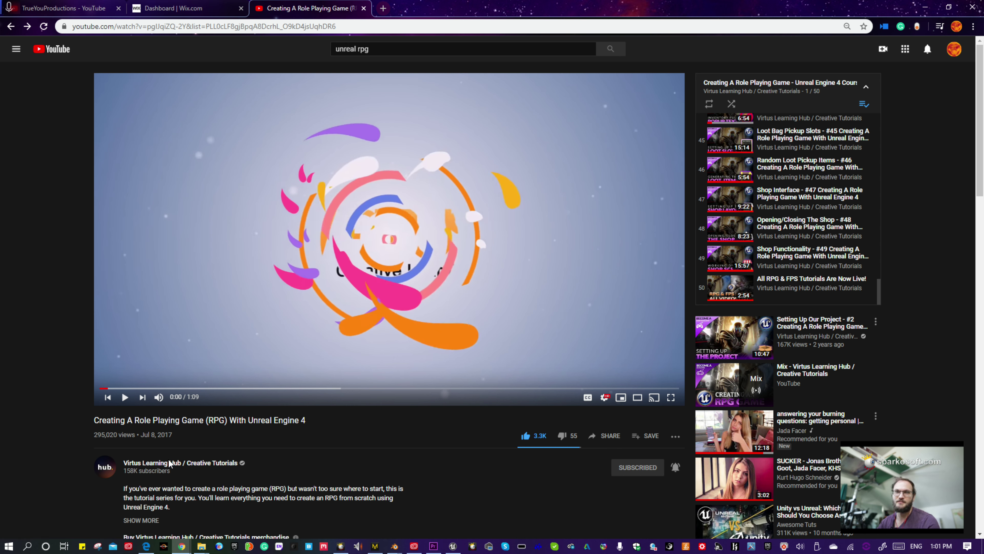
Open the Virtus Learning Hub / Creative Tutorials channel from the video and look over the courses on its home page.
click(204, 464)
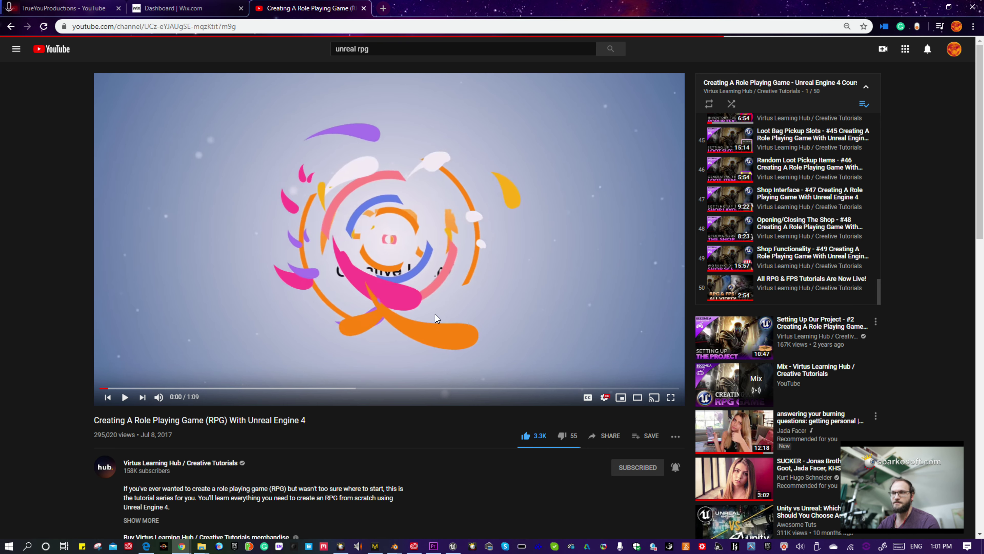
scroll(426, 399, down, 6)
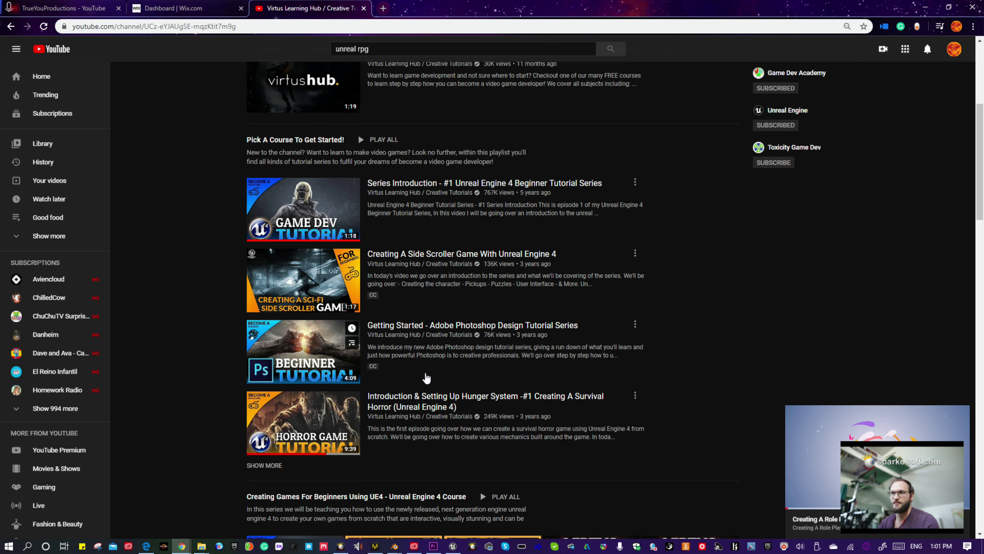
scroll(445, 348, up, 4)
scroll(405, 323, down, 1)
scroll(405, 323, up, 2)
Look through the channel's uploaded videos and return to its list of created playlists.
click(322, 259)
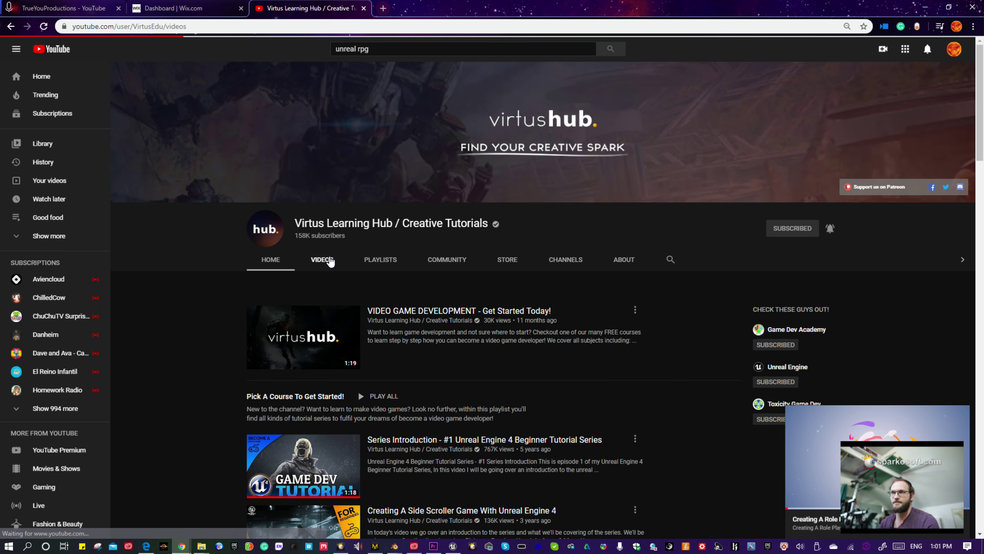
scroll(694, 341, down, 7)
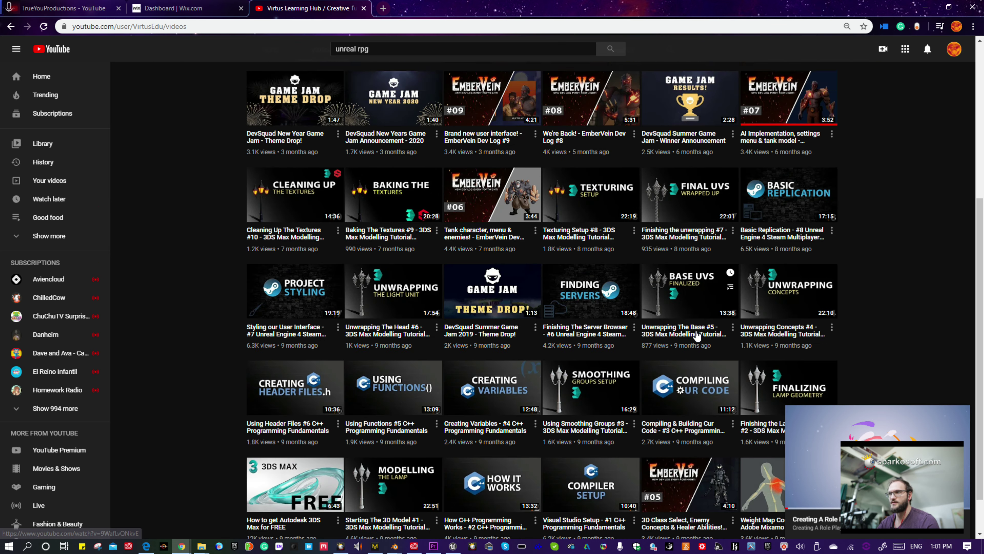
scroll(695, 339, up, 6)
scroll(695, 339, up, 1)
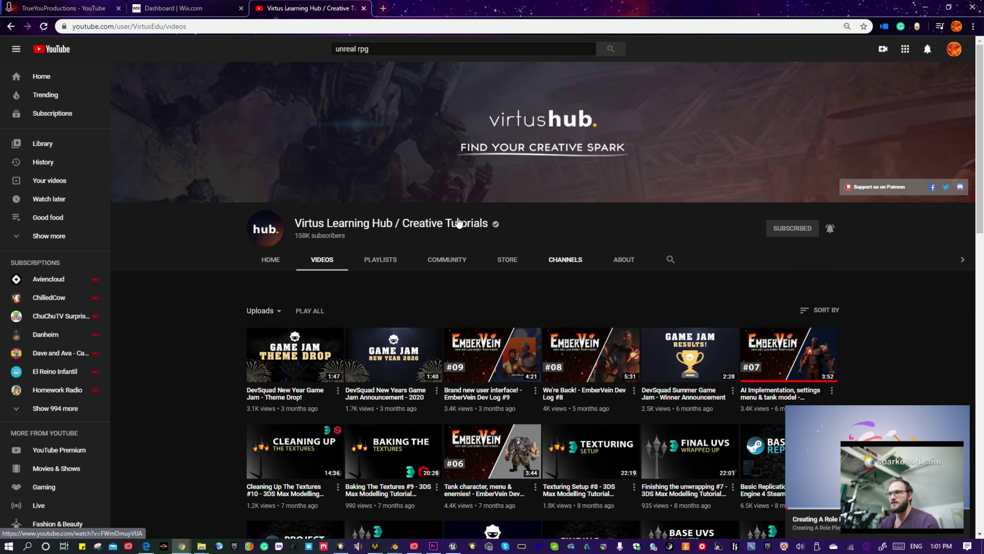
click(383, 271)
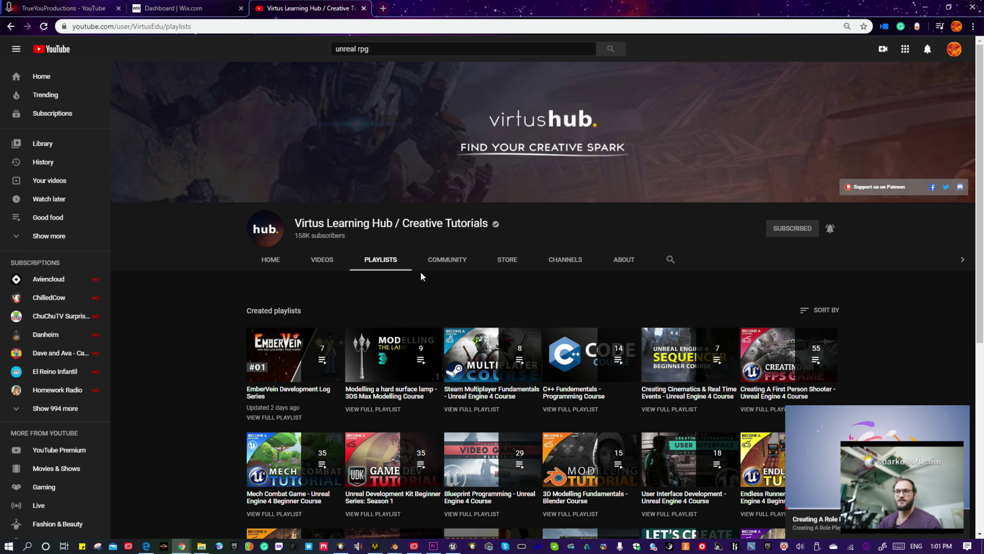